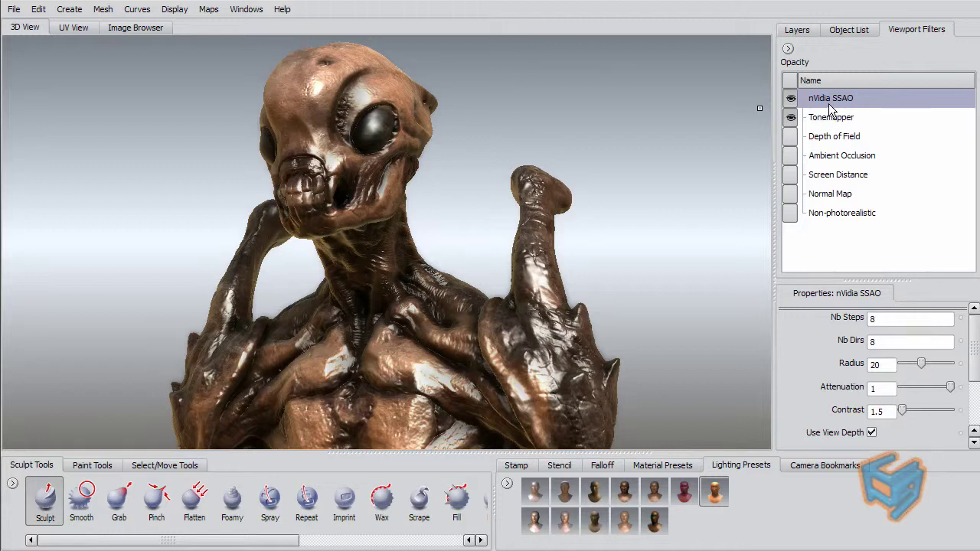
Dismiss the new-filter choices, toggle nVidia SSAO off and on, and switch off Tonemapper
click(788, 48)
mouse_move(804, 59)
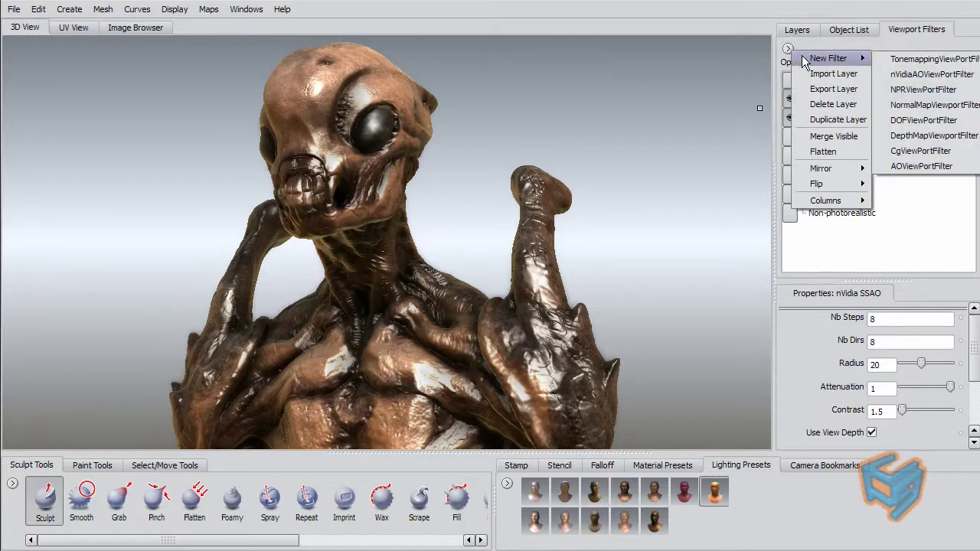
click(952, 76)
click(791, 99)
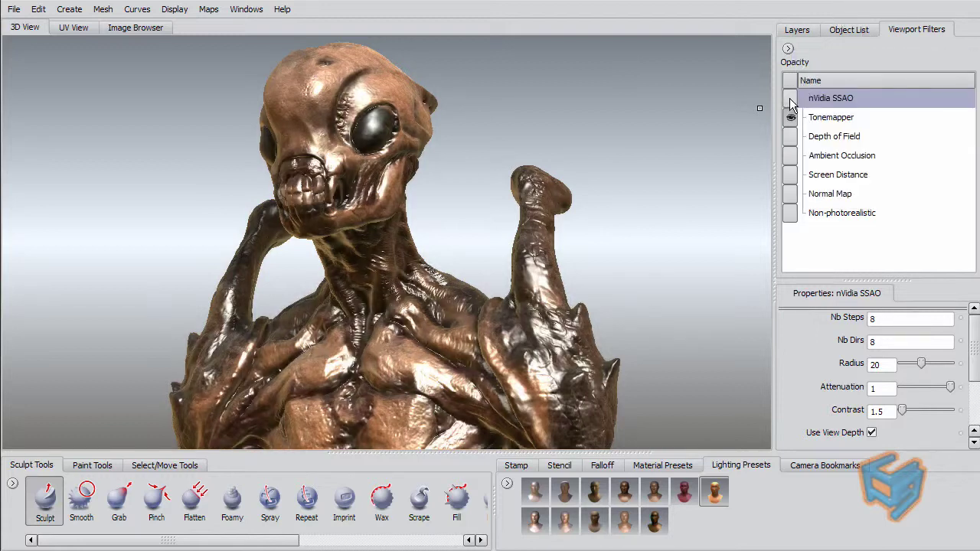
click(791, 99)
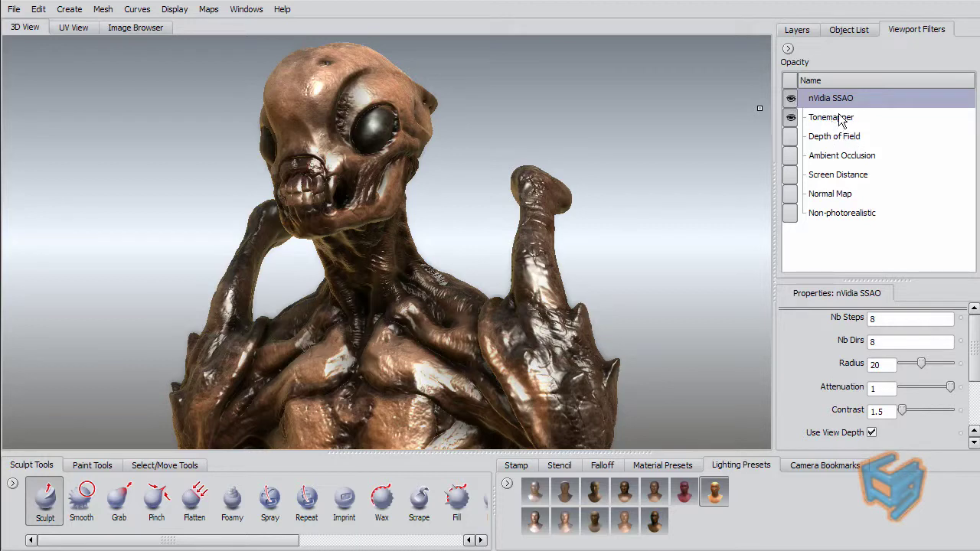
click(840, 118)
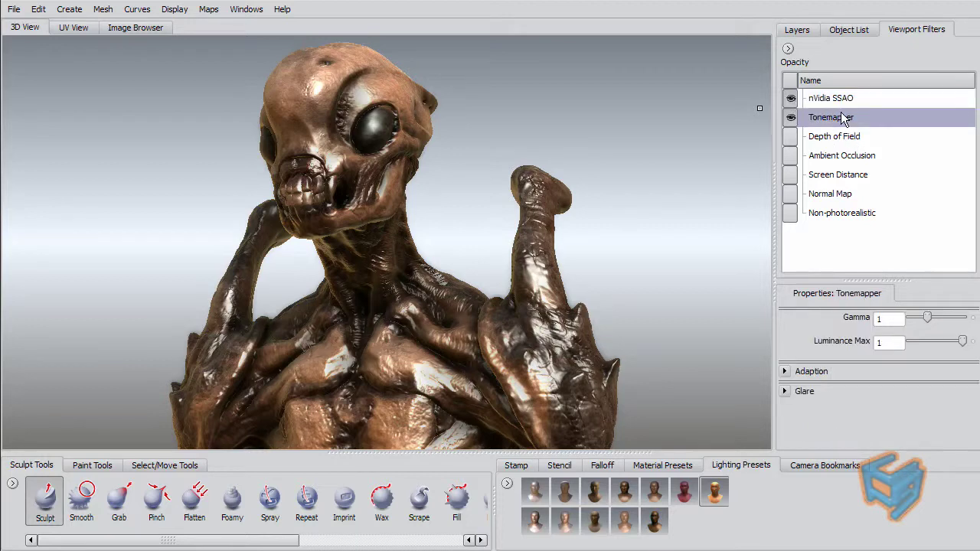
click(791, 117)
Preview the Screen Distance depth view (saving a 16-bit image), then Normal Map and Non-photorealistic filters
click(837, 175)
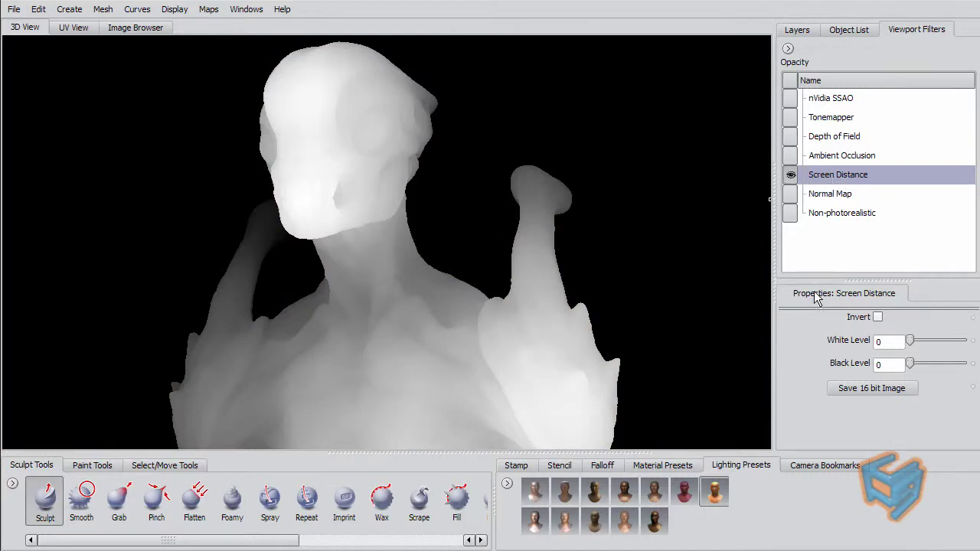
click(874, 390)
click(791, 174)
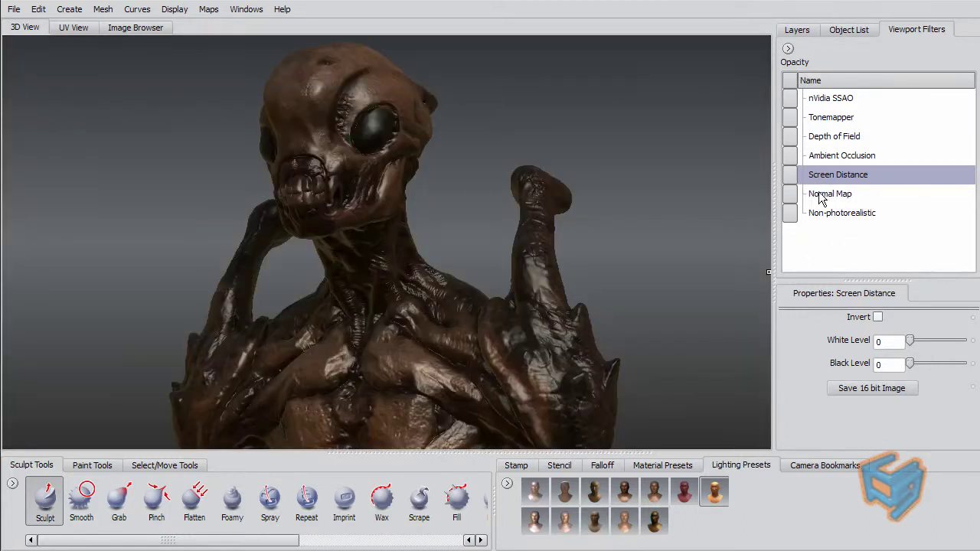
click(823, 196)
click(790, 193)
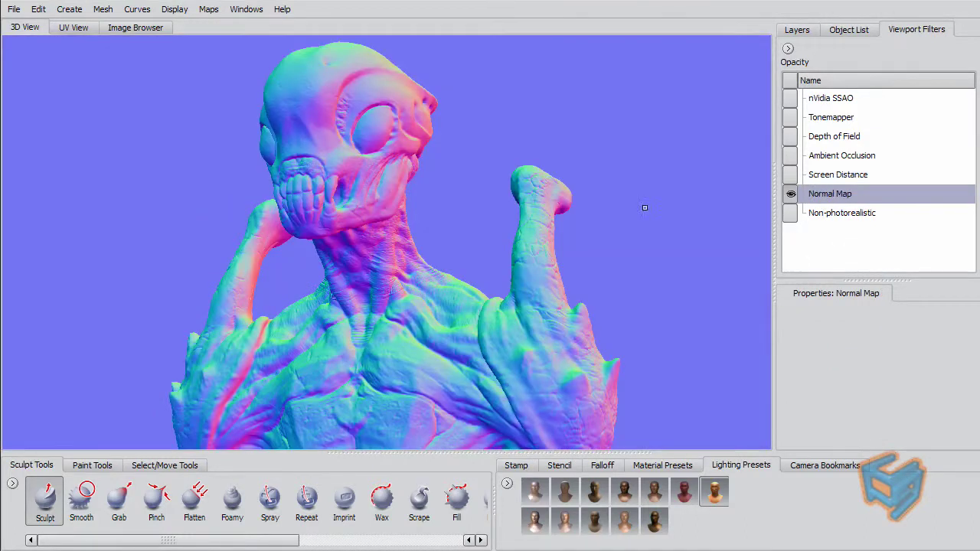
click(834, 213)
click(790, 212)
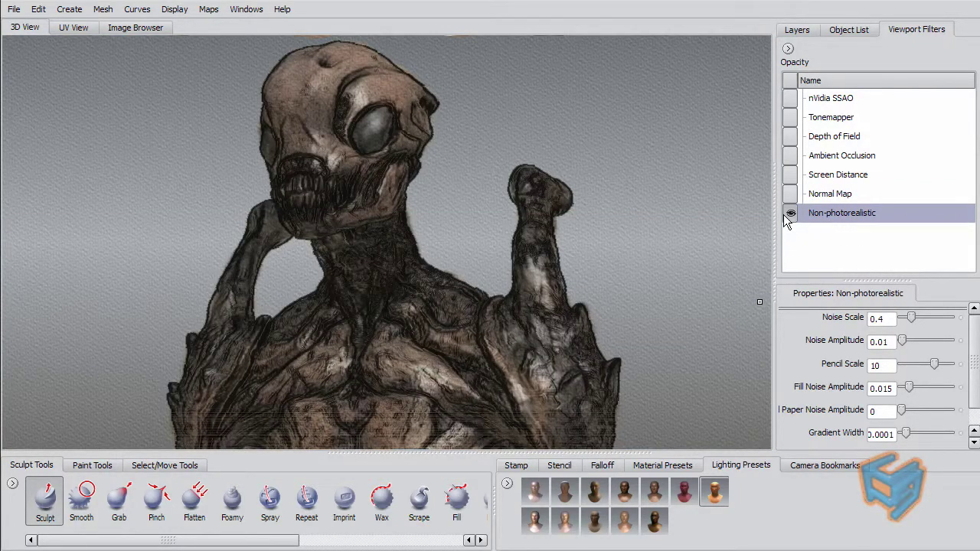
click(791, 212)
Re-enable the nVidia SSAO and Tonemapper filters
click(828, 98)
click(791, 98)
click(790, 117)
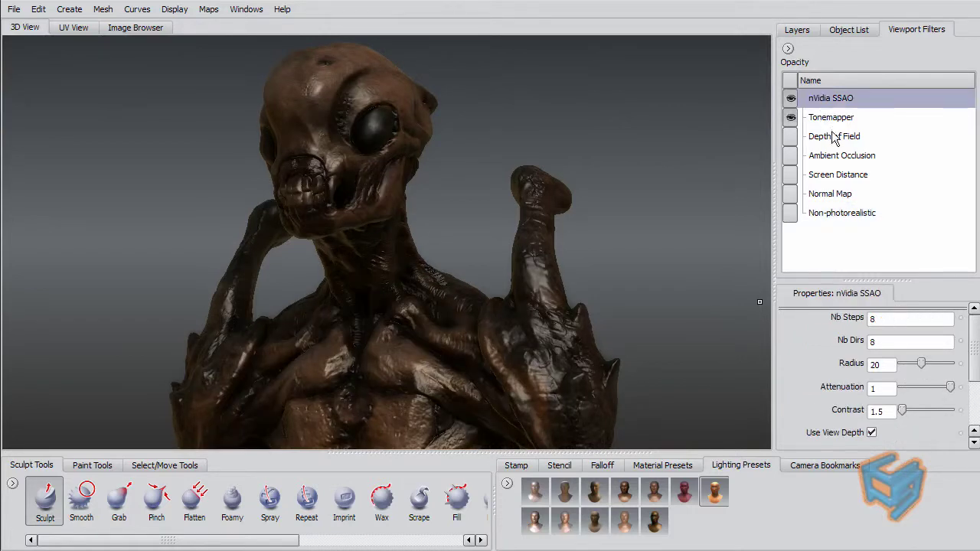
click(841, 119)
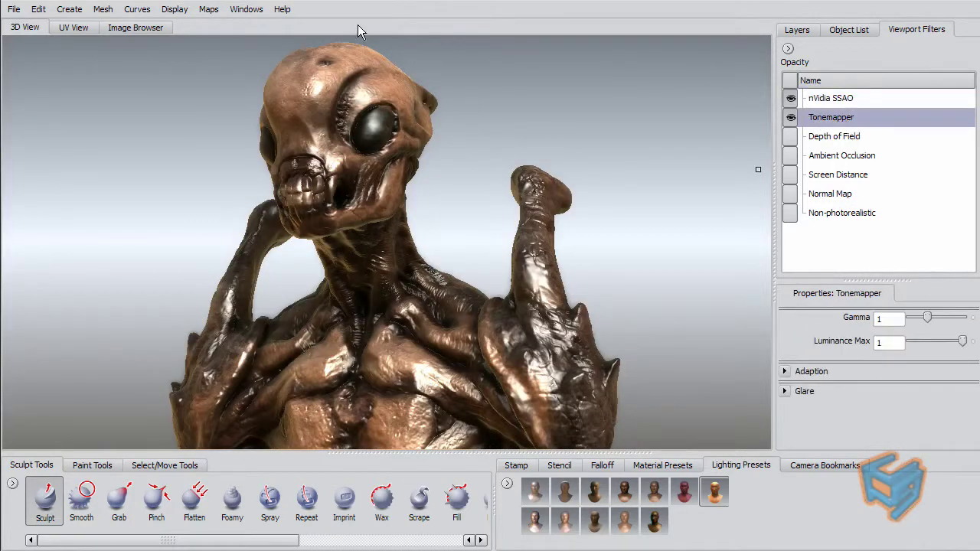
Open My Extraction Operation 1 from Maps > Extract Texture Maps
click(243, 11)
mouse_move(213, 12)
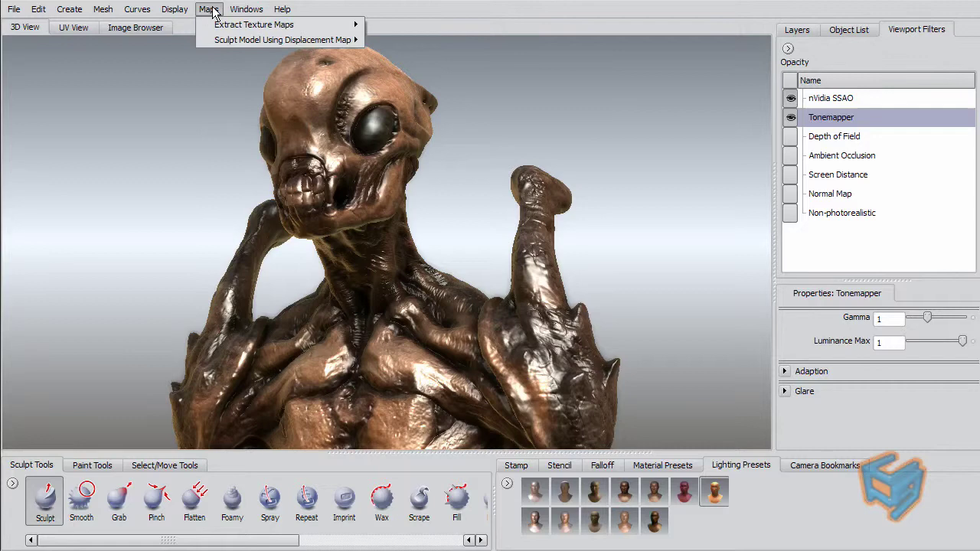
mouse_move(253, 25)
click(436, 25)
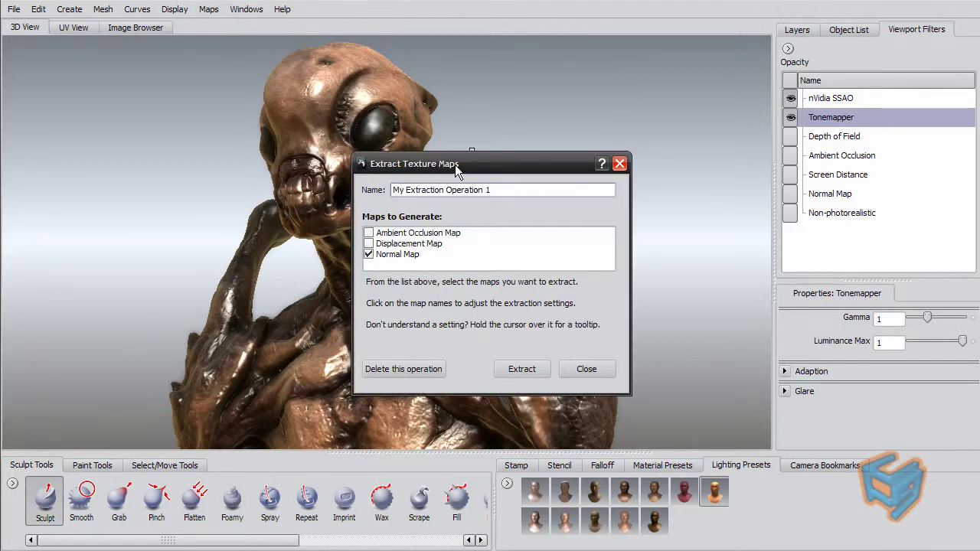
drag(457, 170, 463, 121)
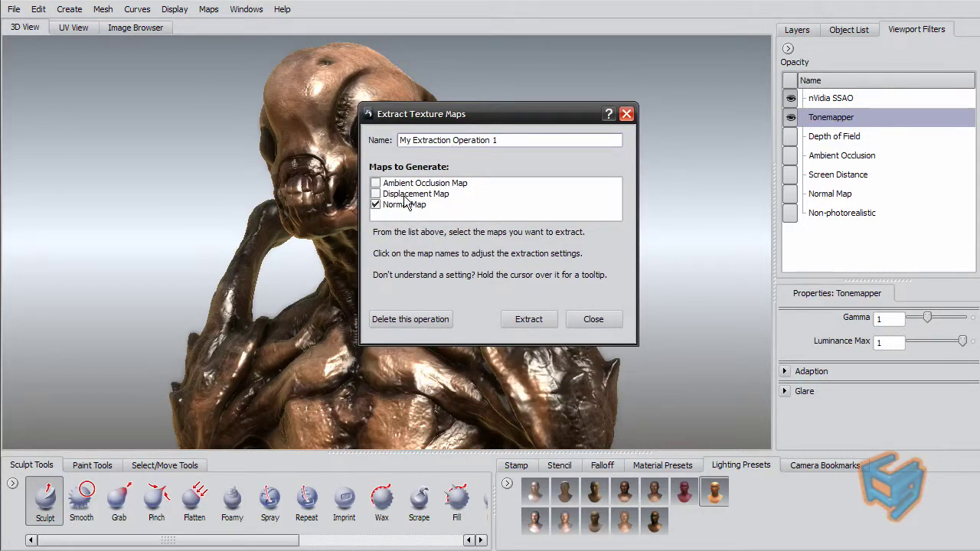
Uncheck Normal Map, add Ambient Occlusion Map at Good quality, and add Displacement Map
mouse_move(408, 200)
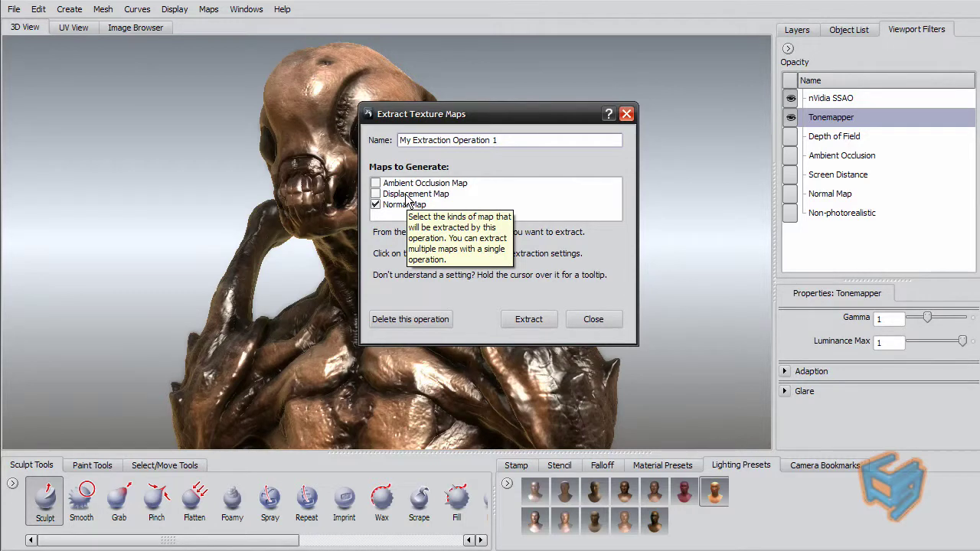
click(375, 204)
click(375, 182)
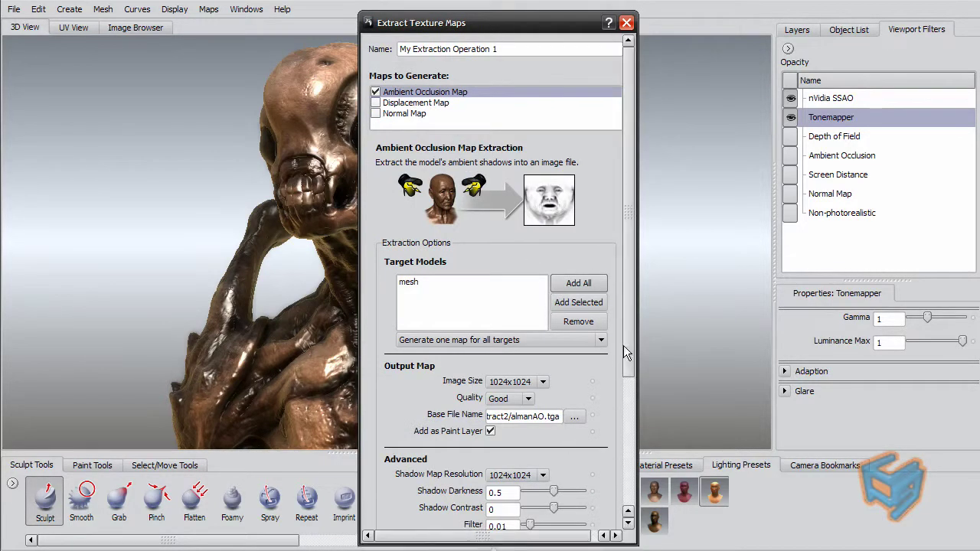
drag(623, 345, 626, 406)
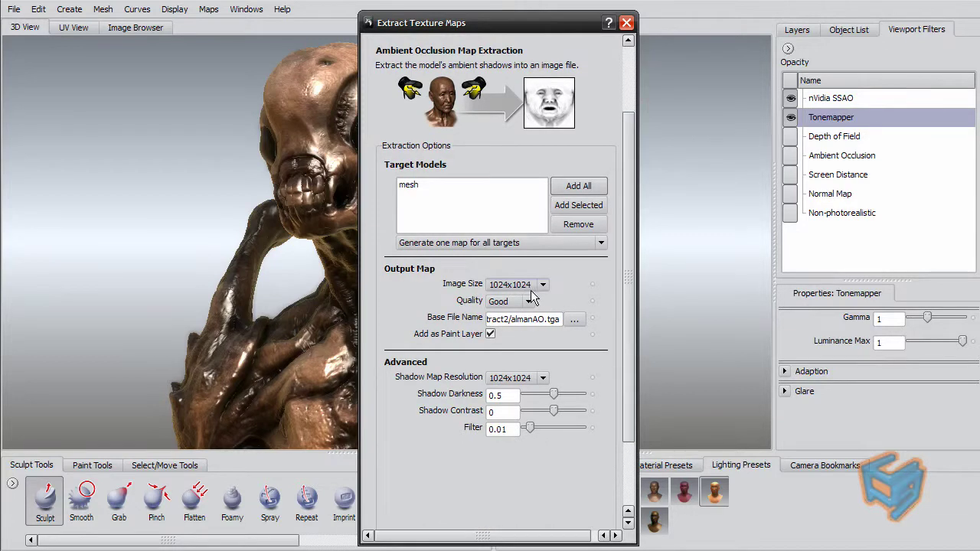
click(529, 302)
click(529, 303)
click(534, 306)
click(552, 325)
drag(532, 324, 558, 321)
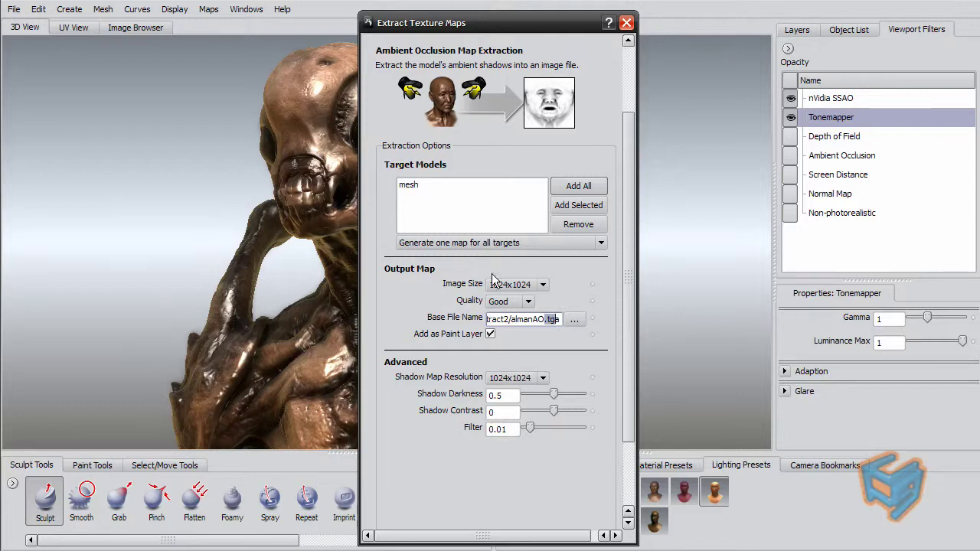
click(627, 91)
Keep the displacement target mesh at level 0 and set search distance with Best Guess
click(419, 102)
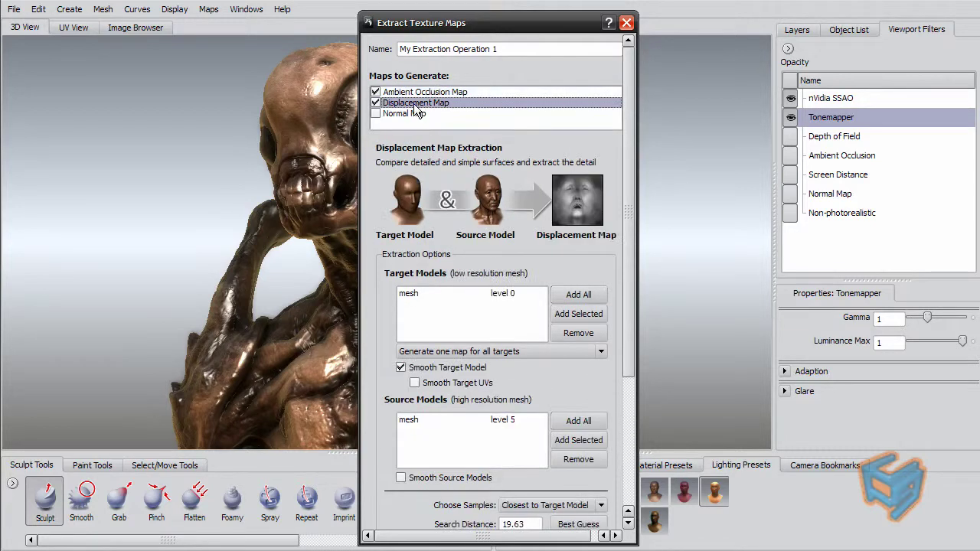
scroll(623, 274, down, 5)
scroll(616, 272, up, 1)
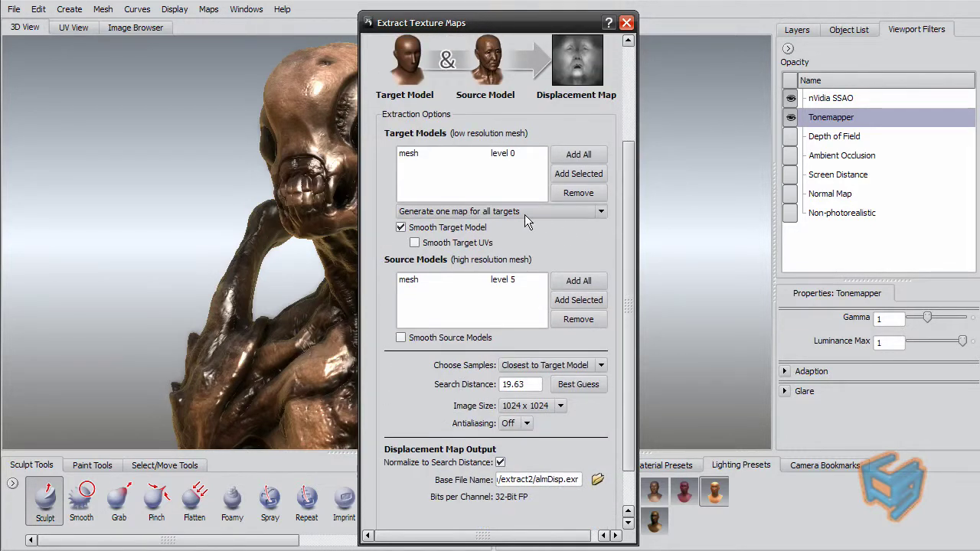
click(510, 153)
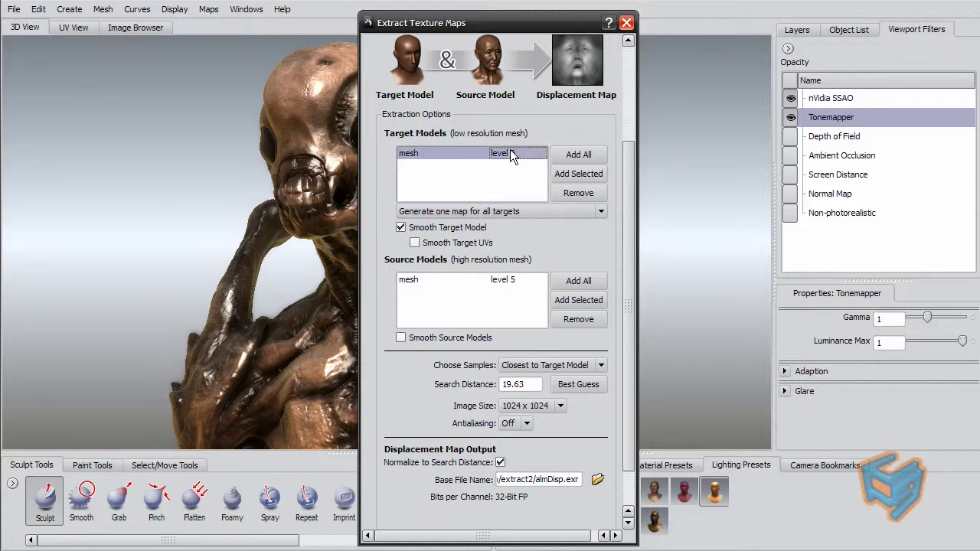
click(510, 153)
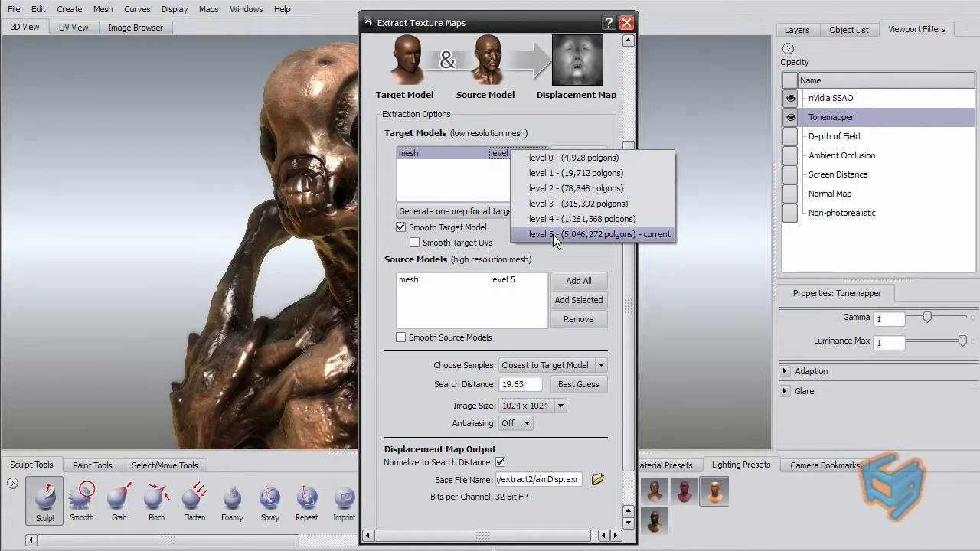
click(467, 157)
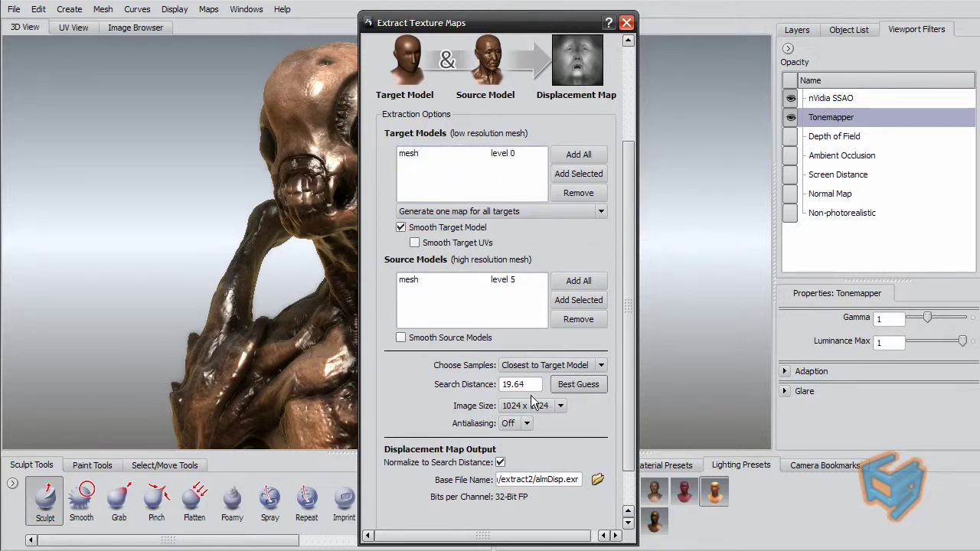
click(576, 386)
Add a Normal Map to the extraction, review its file name, and extract all three maps
scroll(627, 381, down, 2)
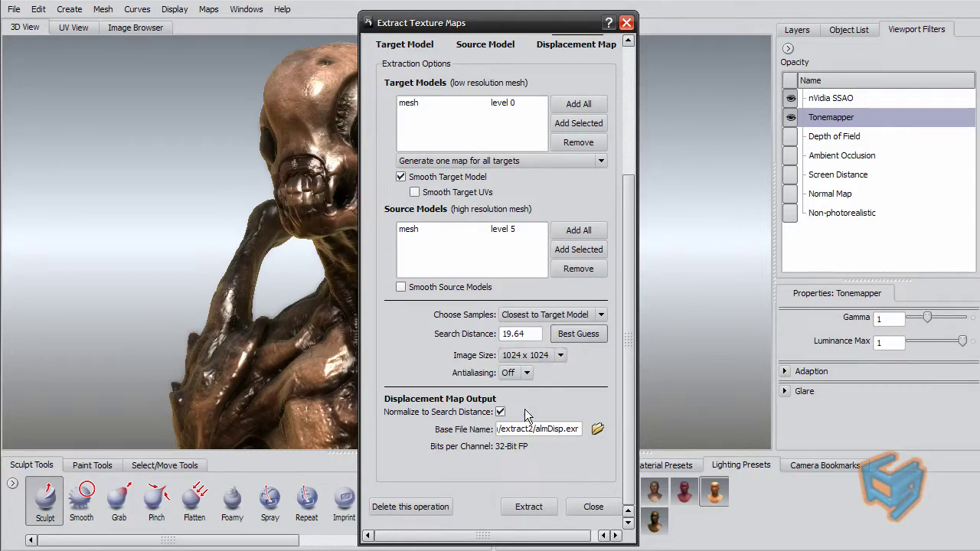
double_click(577, 430)
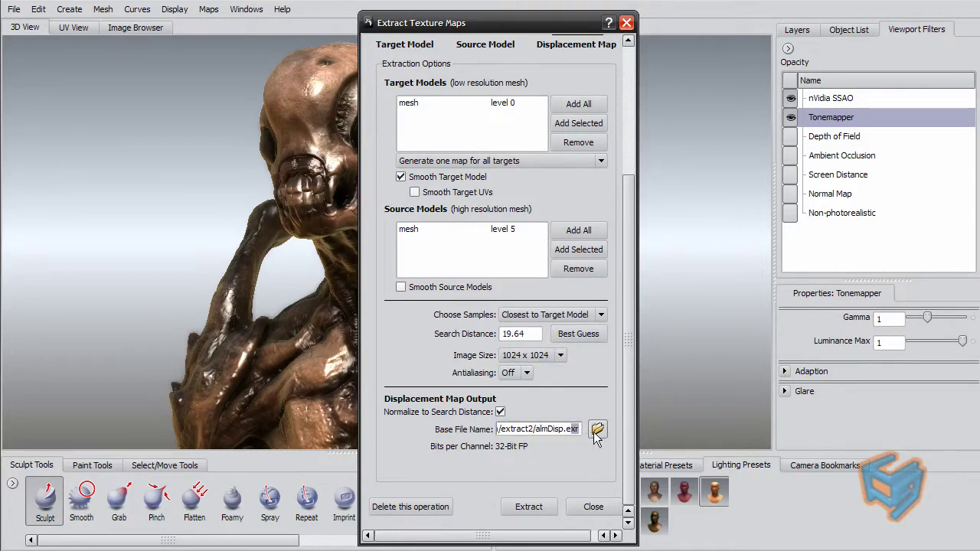
scroll(619, 278, up, 3)
click(376, 114)
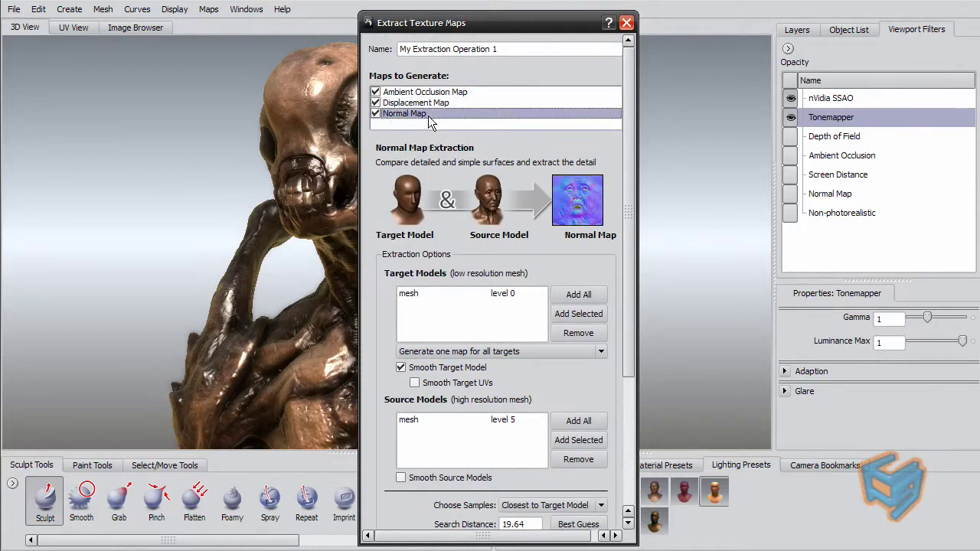
scroll(619, 233, down, 5)
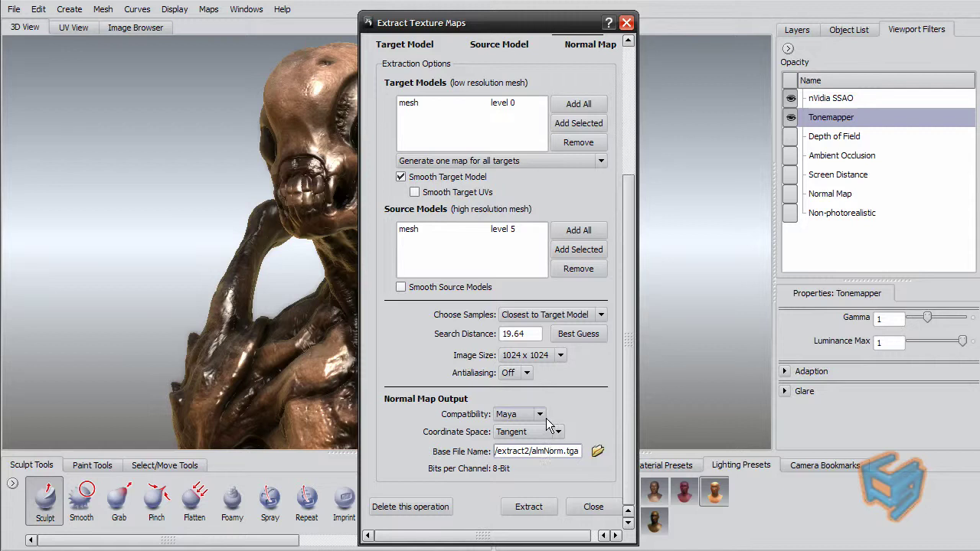
click(527, 452)
drag(529, 453, 583, 451)
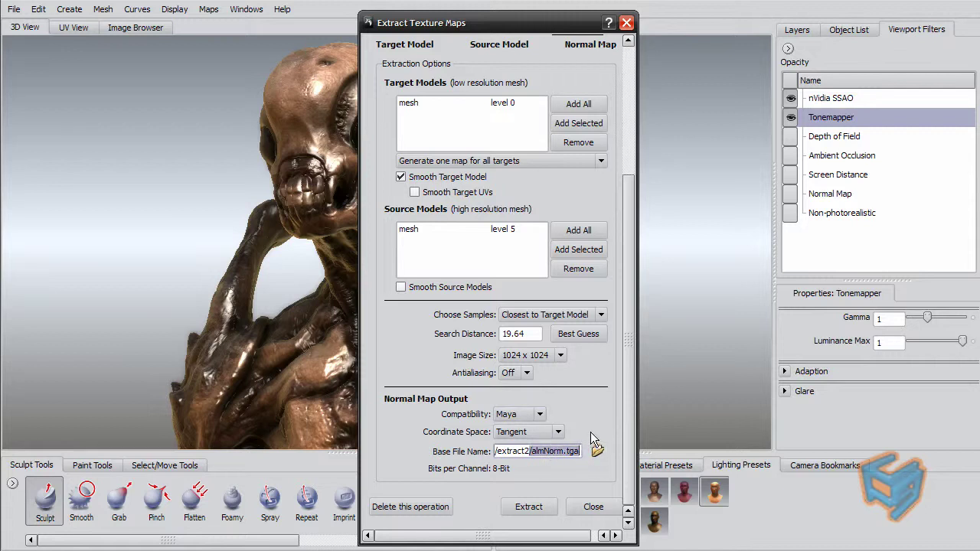
click(528, 507)
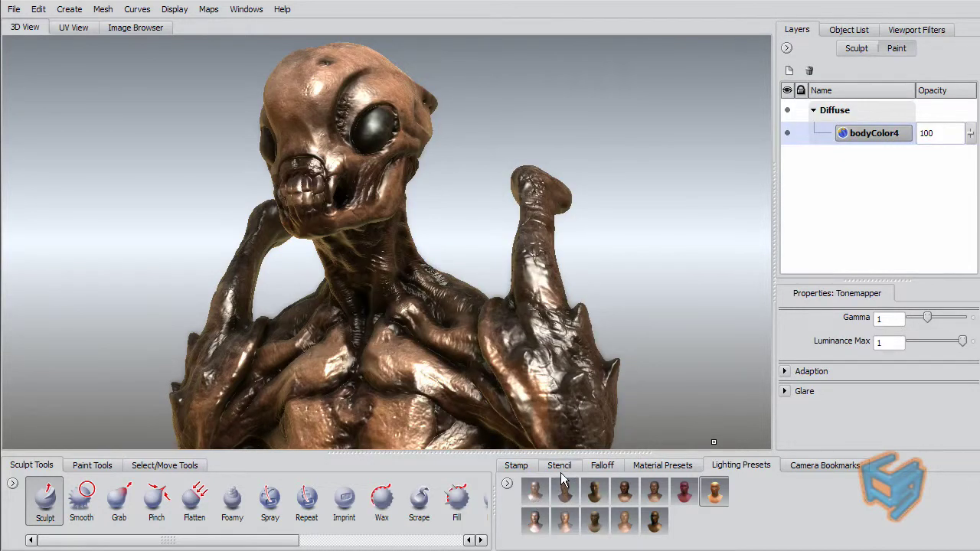
Preview almDisp.exr, almNorm.tga and almanAO.tga in the Image Browser
click(148, 32)
click(73, 159)
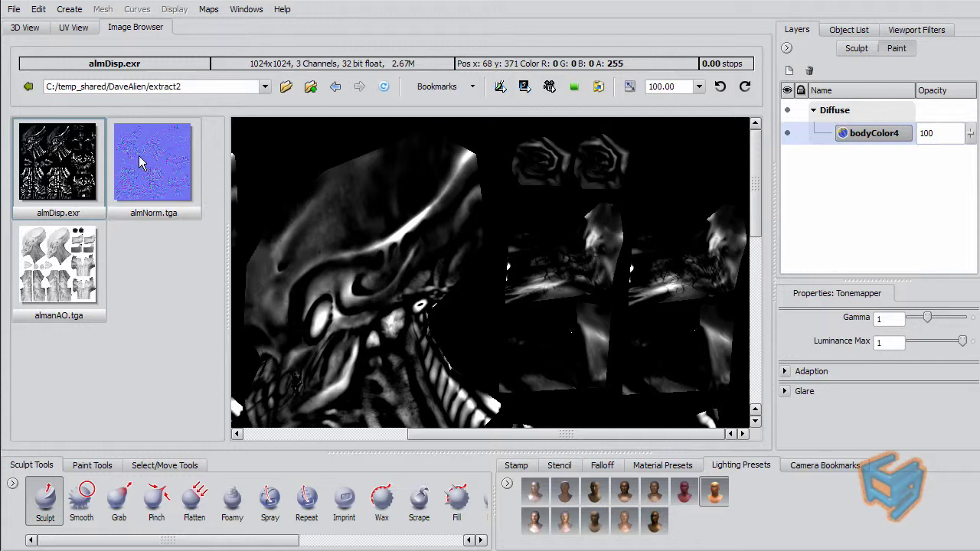
click(157, 155)
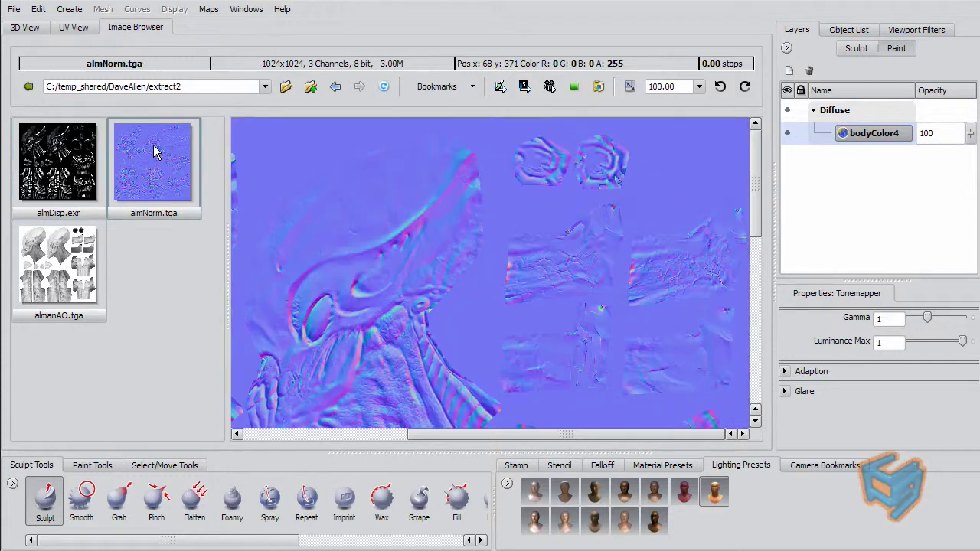
click(62, 280)
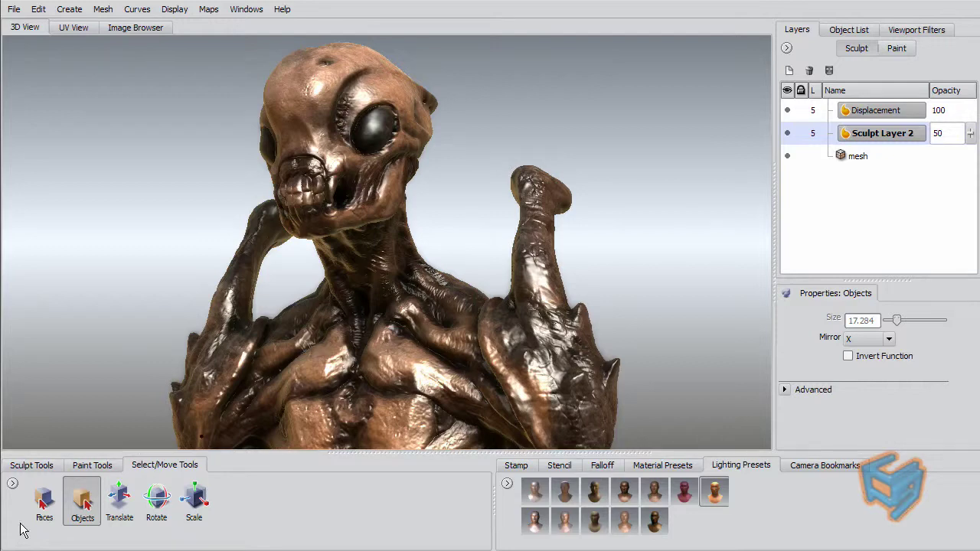
Drop the alien bust to subdivision level 0 and switch to the Objects tool
click(31, 464)
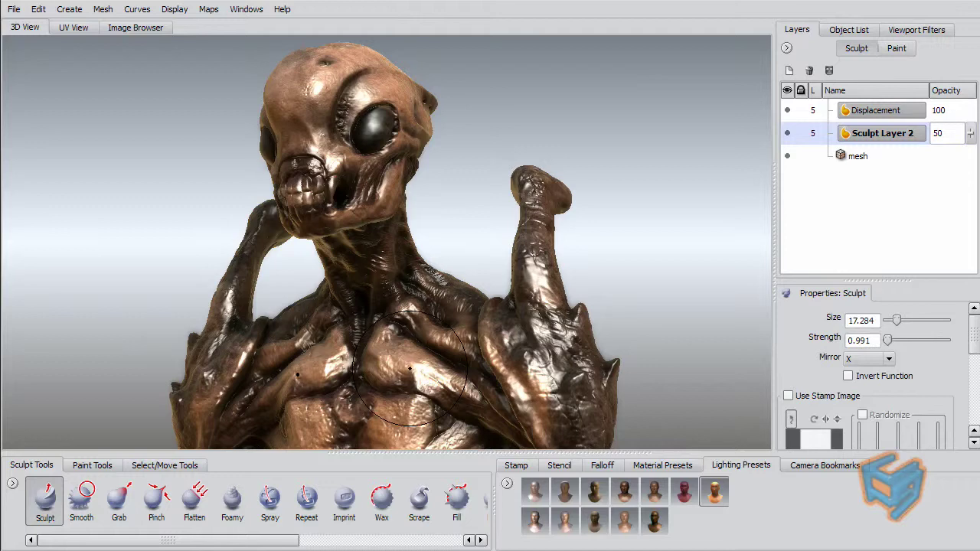
key(Page_Down)
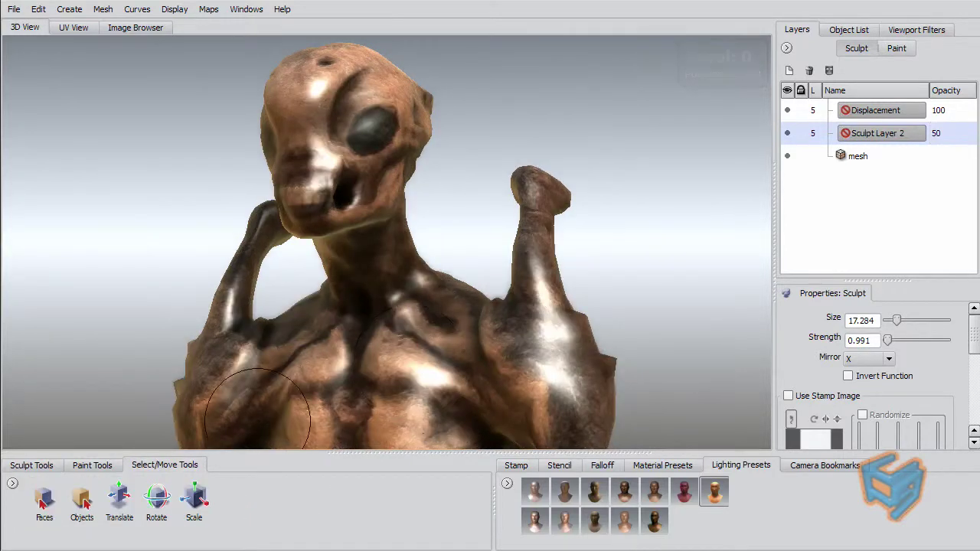
click(83, 499)
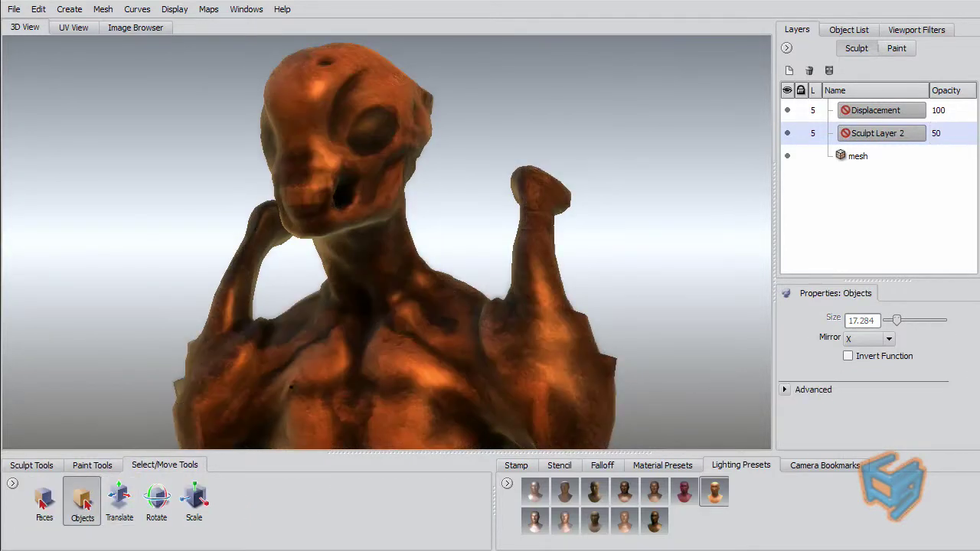
Open Export Selection with OBJ format as lowMesh2.obj, then cancel the export
click(15, 11)
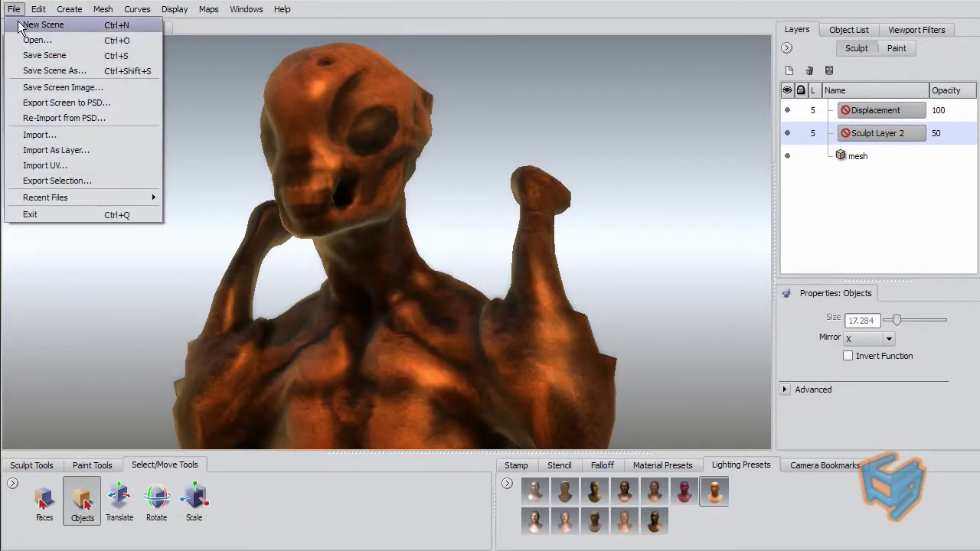
click(87, 181)
drag(303, 141, 252, 96)
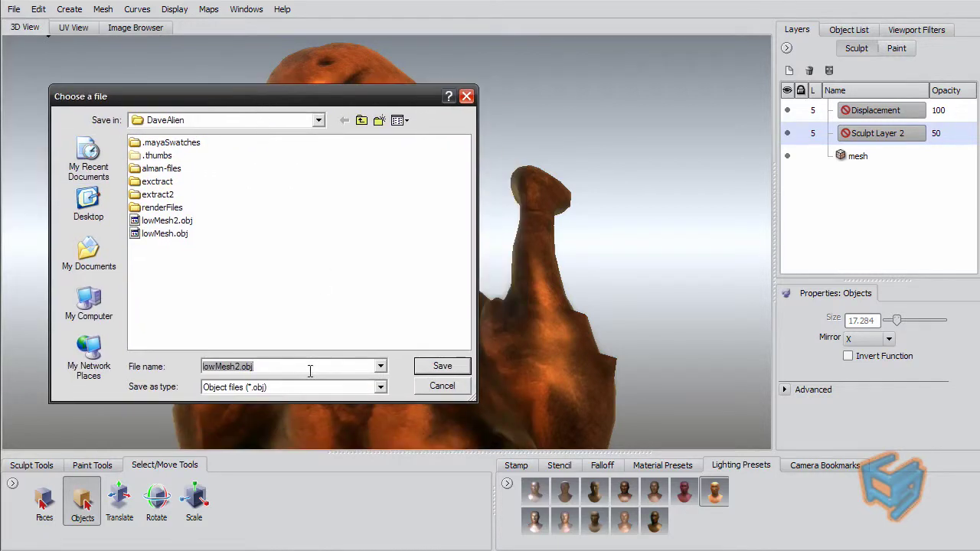
click(380, 388)
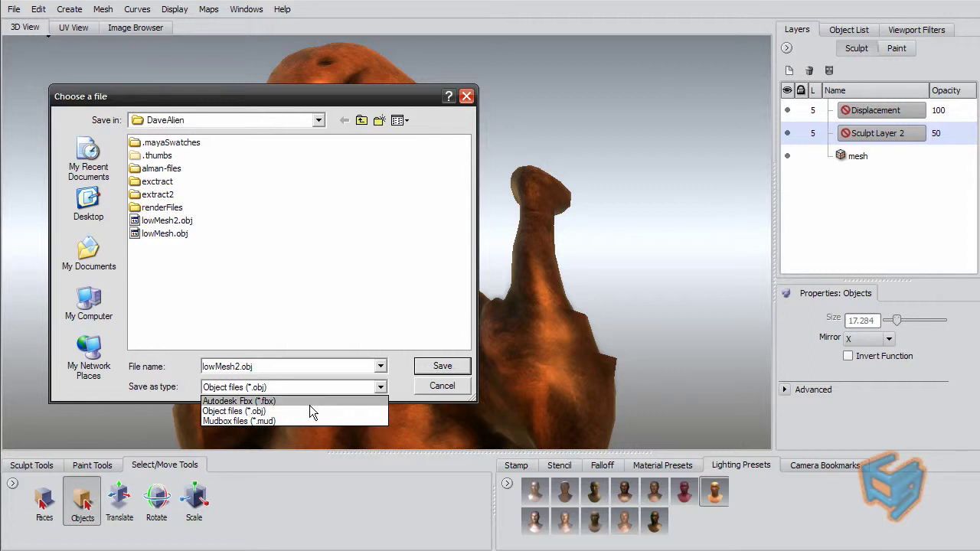
click(400, 392)
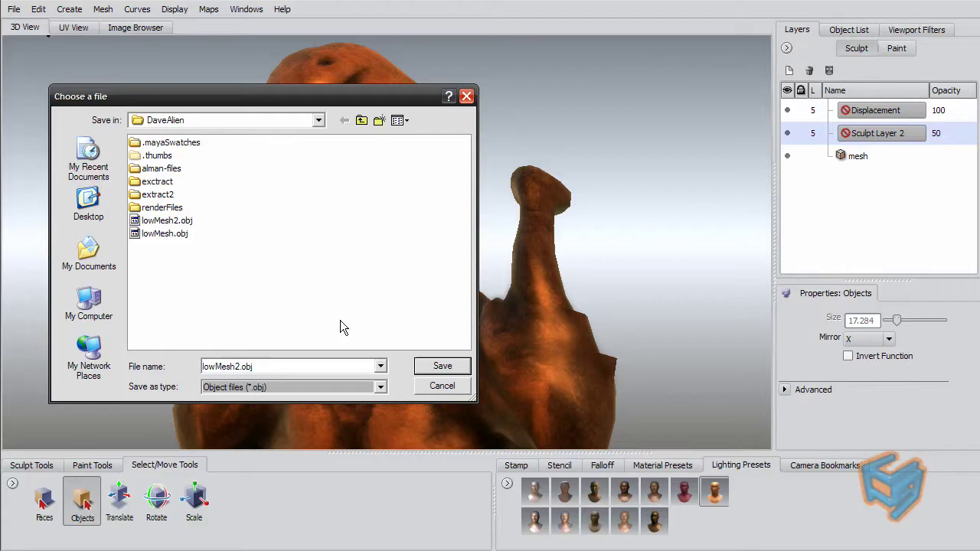
click(436, 387)
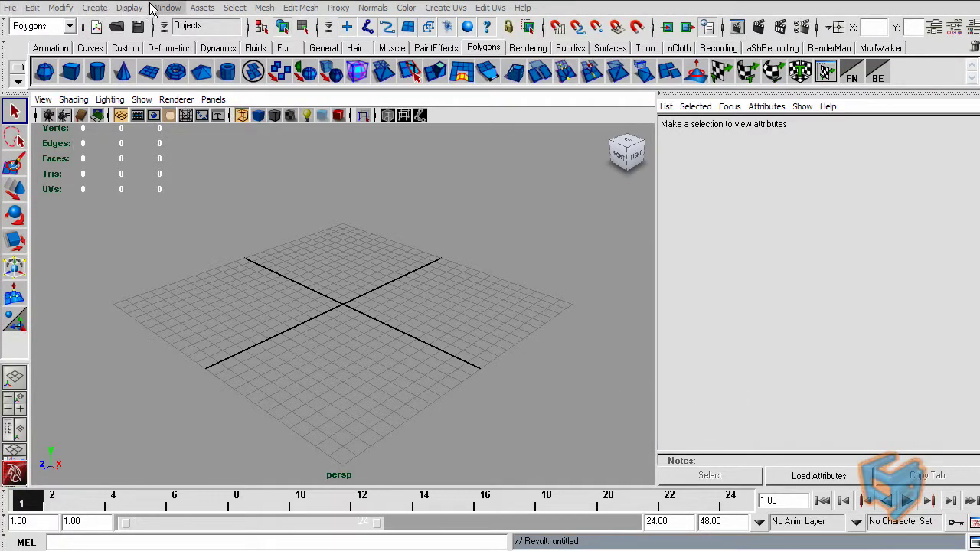
Review the Rendering category in Preferences, then close the window to save preferences
click(166, 7)
mouse_move(229, 82)
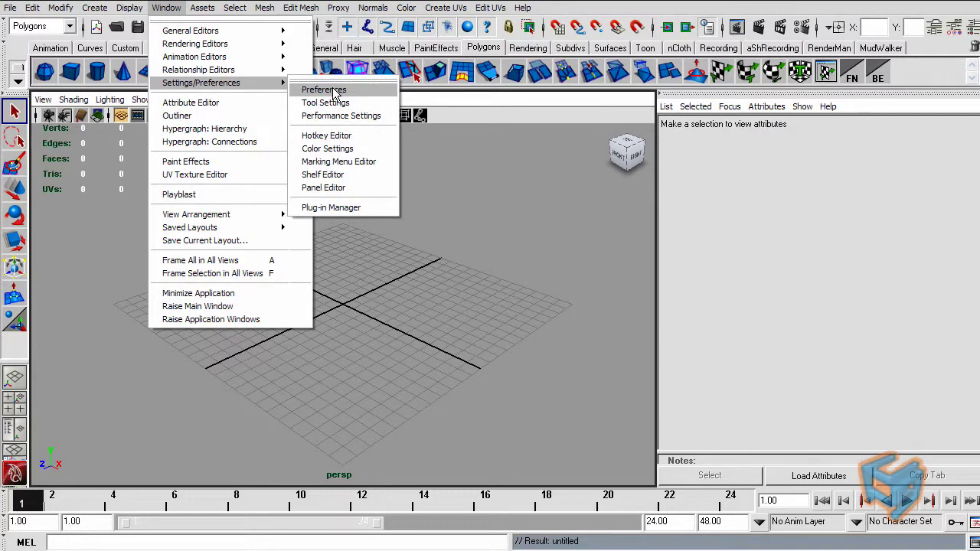
click(332, 91)
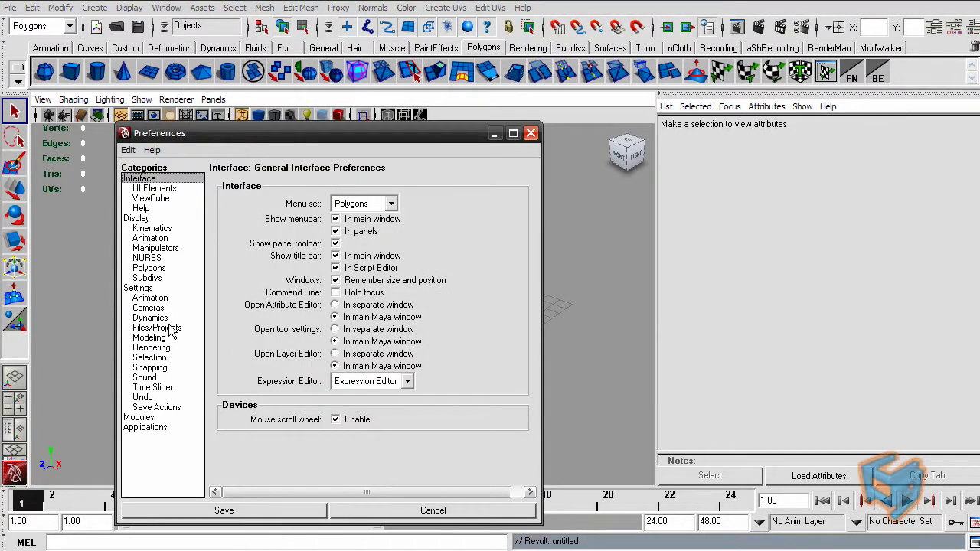
click(162, 348)
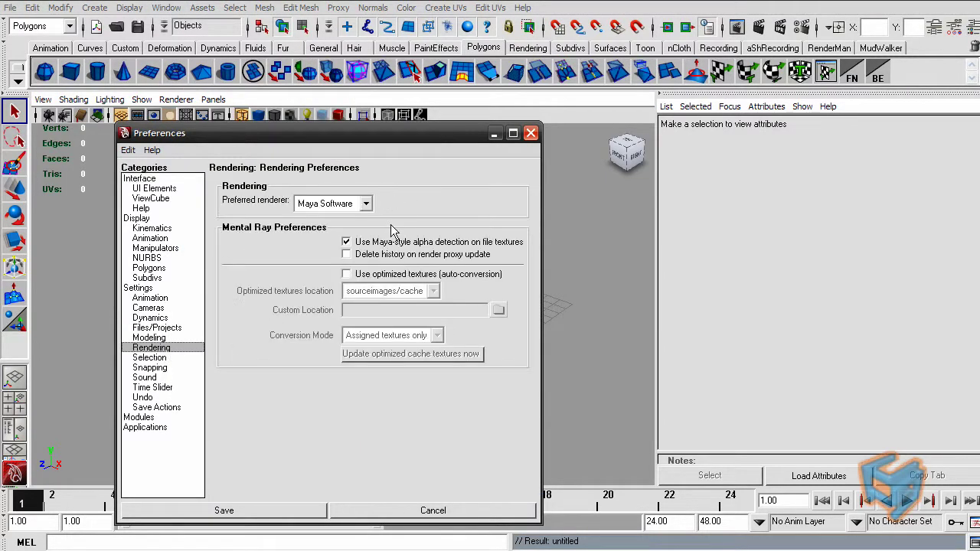
click(529, 134)
Import lowMesh2.obj into the empty scene via the File > Import options
click(10, 8)
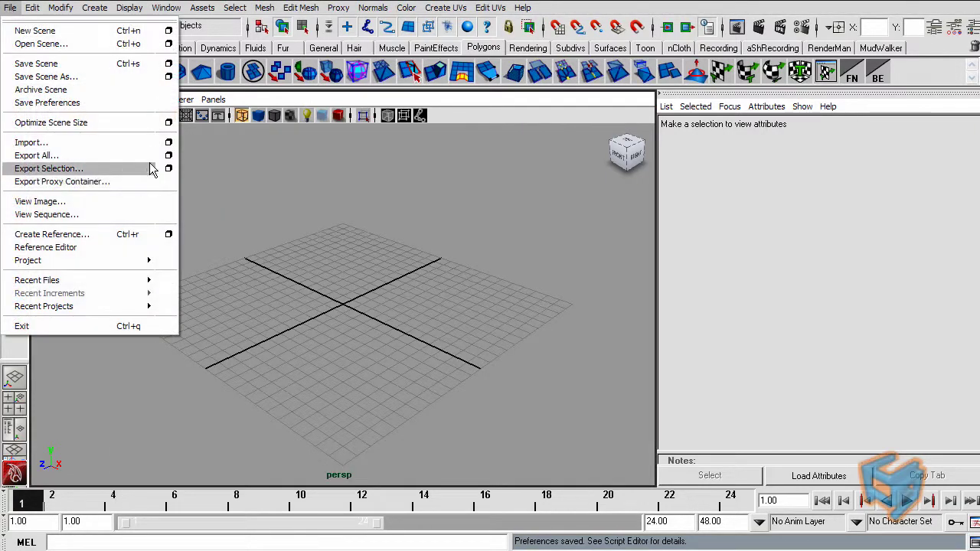
click(169, 142)
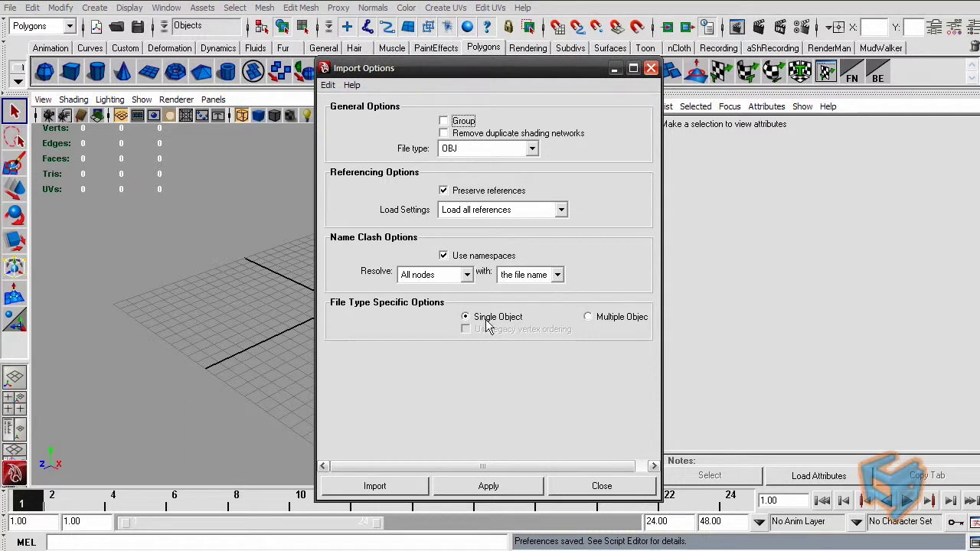
click(397, 484)
double_click(390, 346)
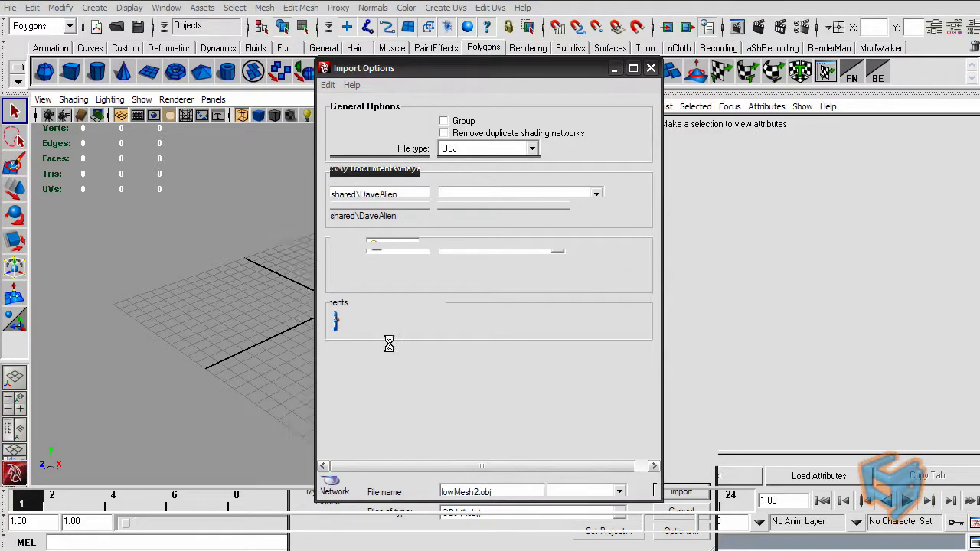
Select the imported alien mesh and inspect its UV shells in the UV Texture Editor
scroll(439, 294, down, 10)
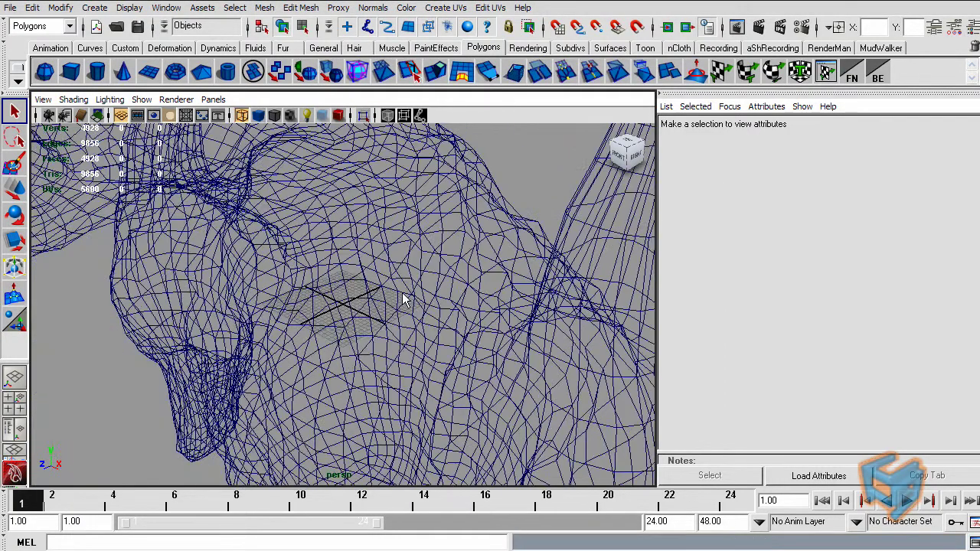
alt+middle_drag(417, 261, 421, 298)
click(421, 298)
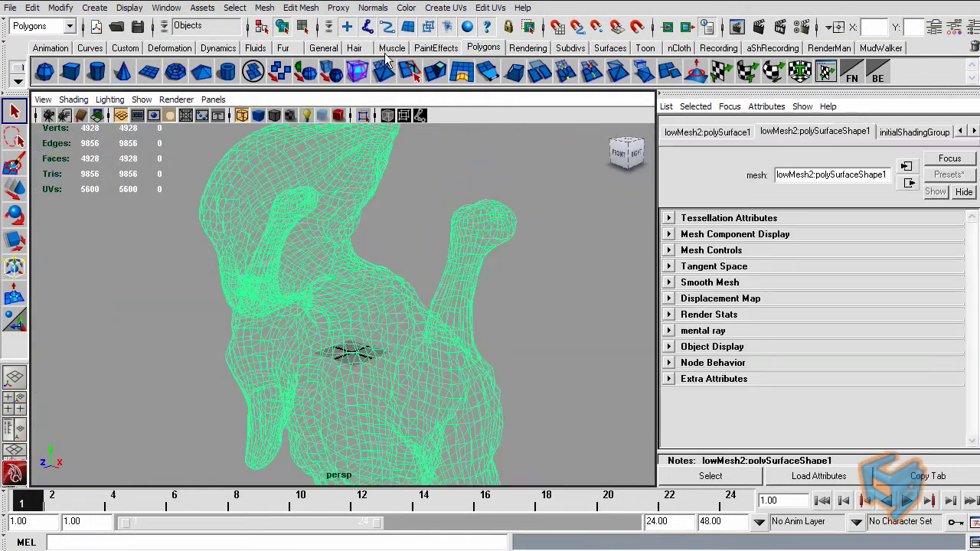
click(166, 7)
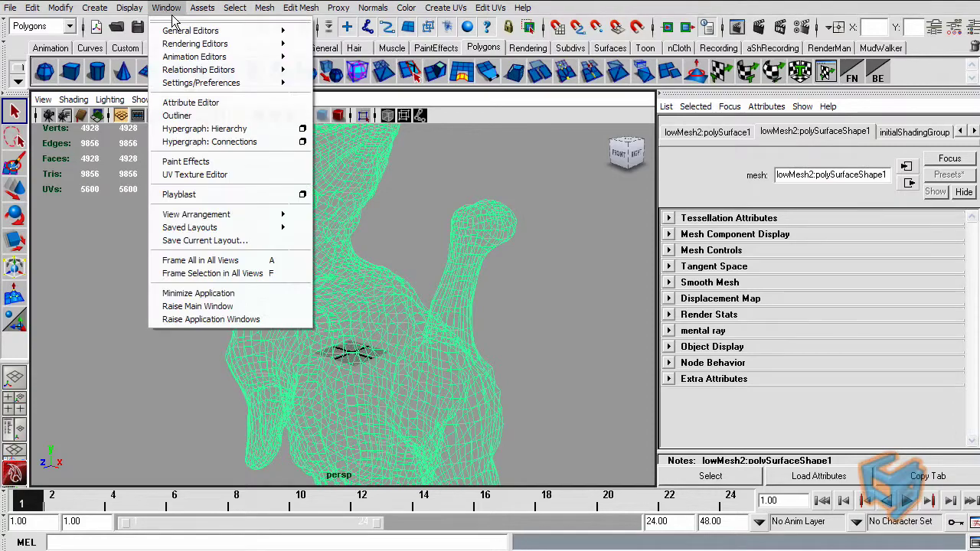
click(196, 173)
drag(788, 225, 341, 36)
alt+right_drag(157, 261, 153, 261)
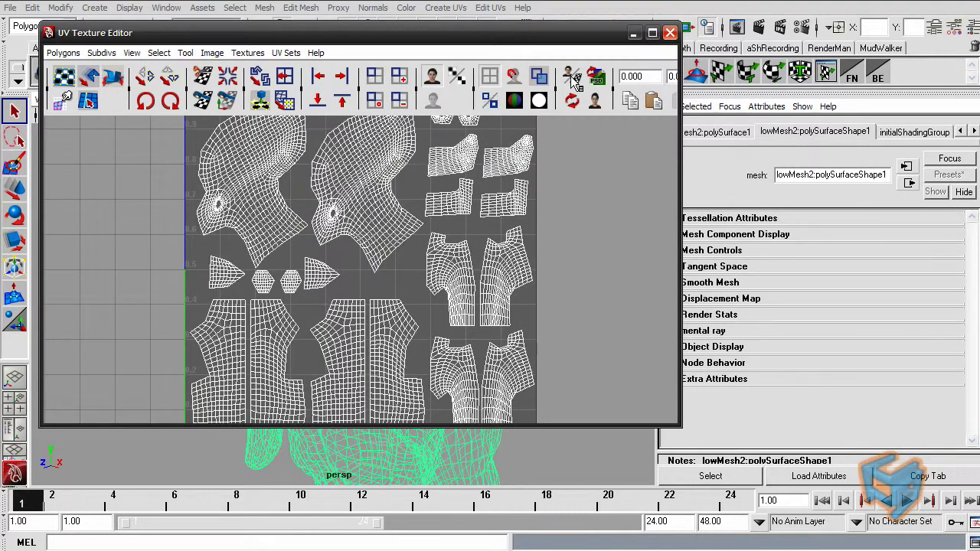
click(669, 33)
alt+drag(373, 299, 398, 296)
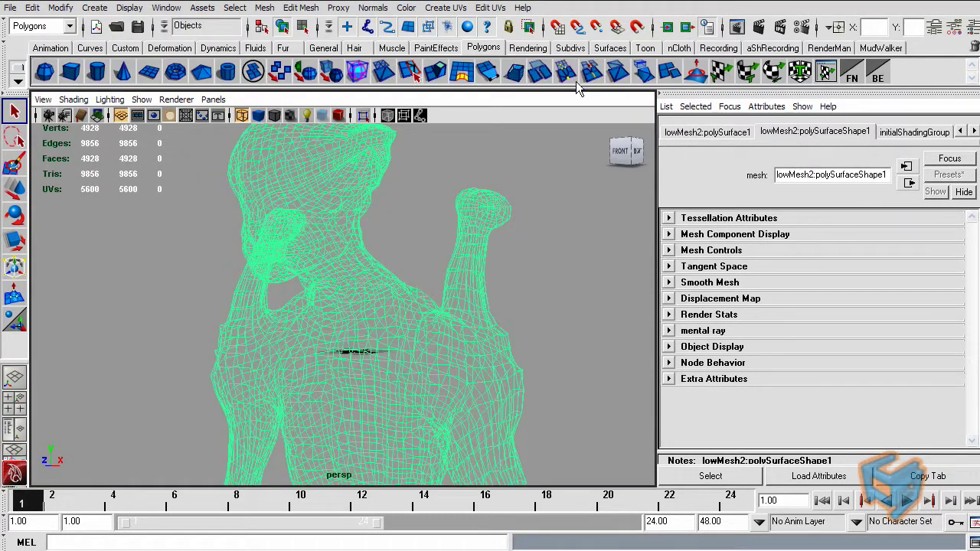
Set the render resolution to 720 x 600 in Render Settings
click(804, 26)
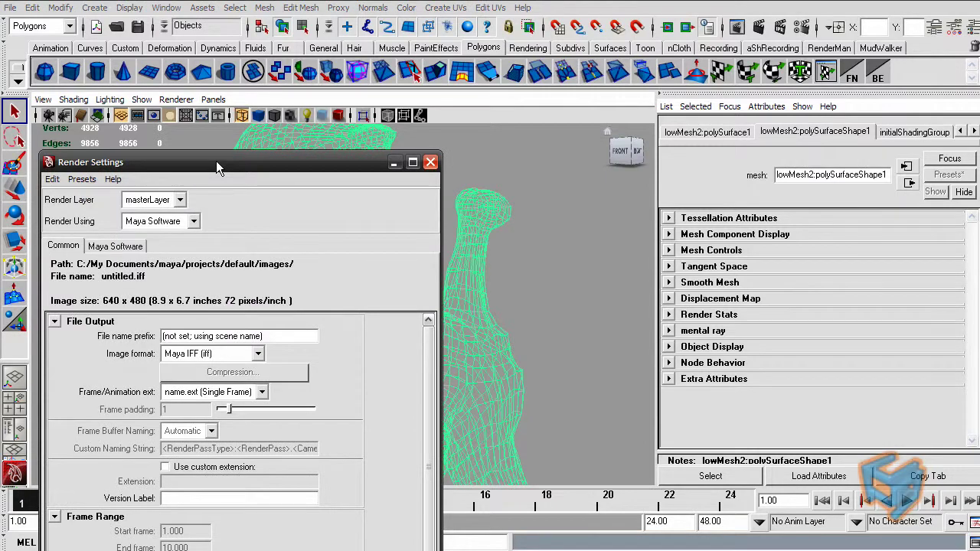
drag(200, 37, 415, 29)
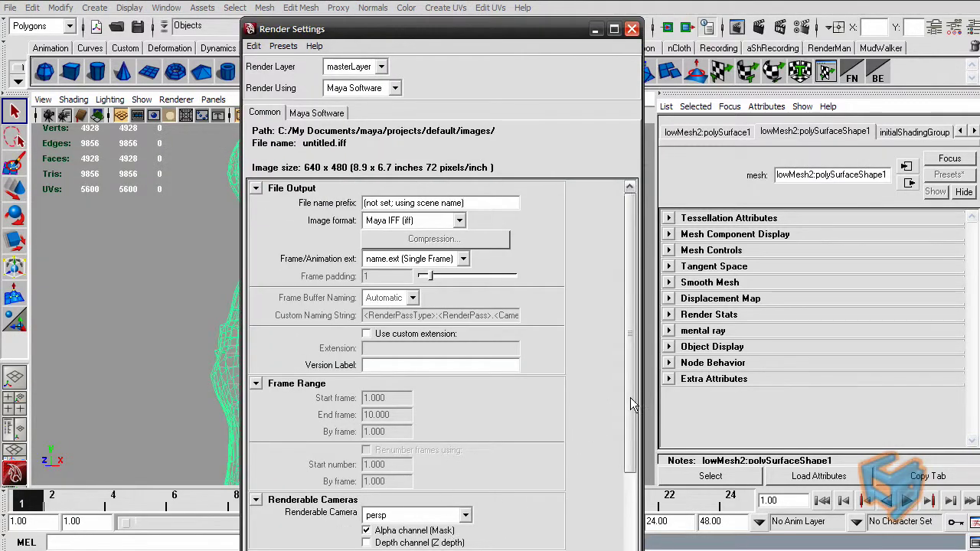
scroll(630, 398, down, 5)
double_click(396, 457)
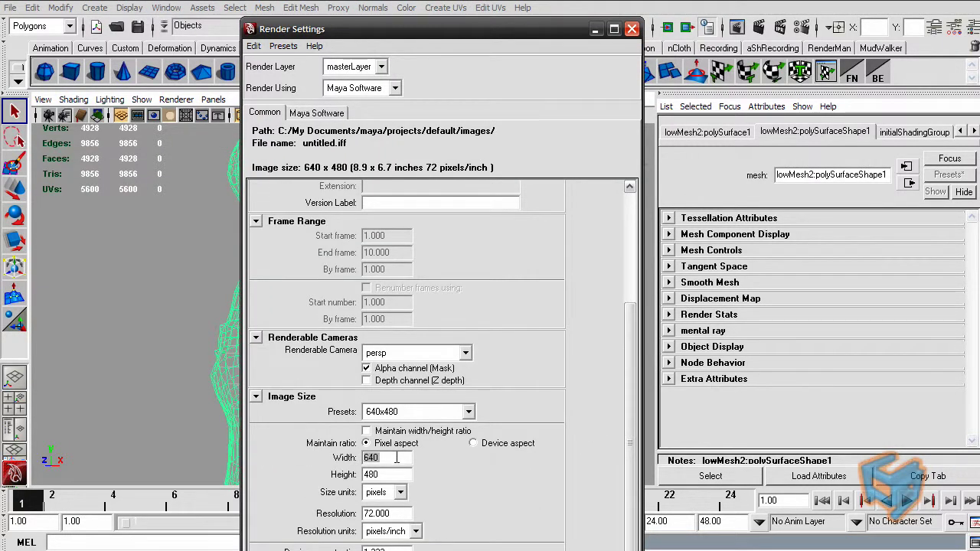
text(600)
key(Tab)
double_click(396, 458)
text(720)
double_click(397, 473)
text(60)
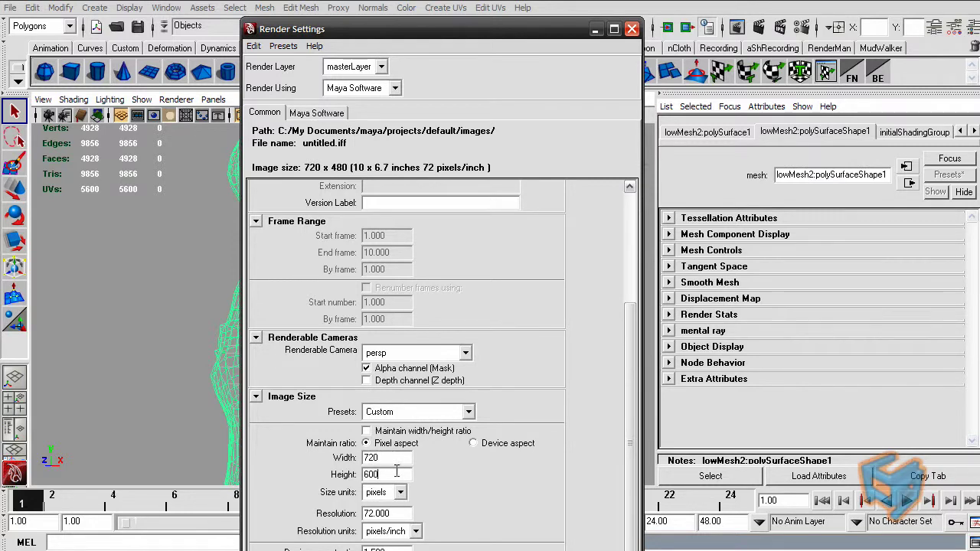
drag(408, 29, 627, 45)
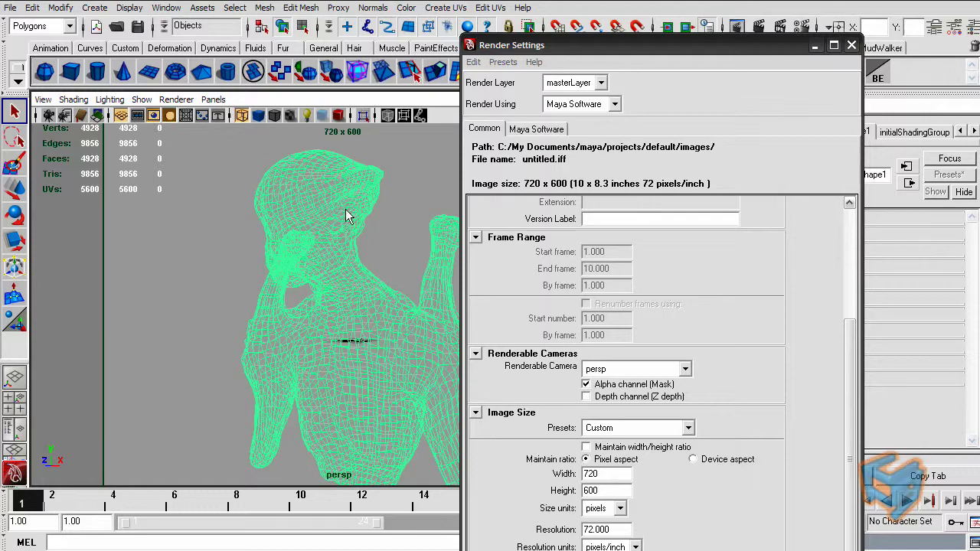
Select the perspective camera and set its Overscan to 2
alt+drag(256, 335, 68, 269)
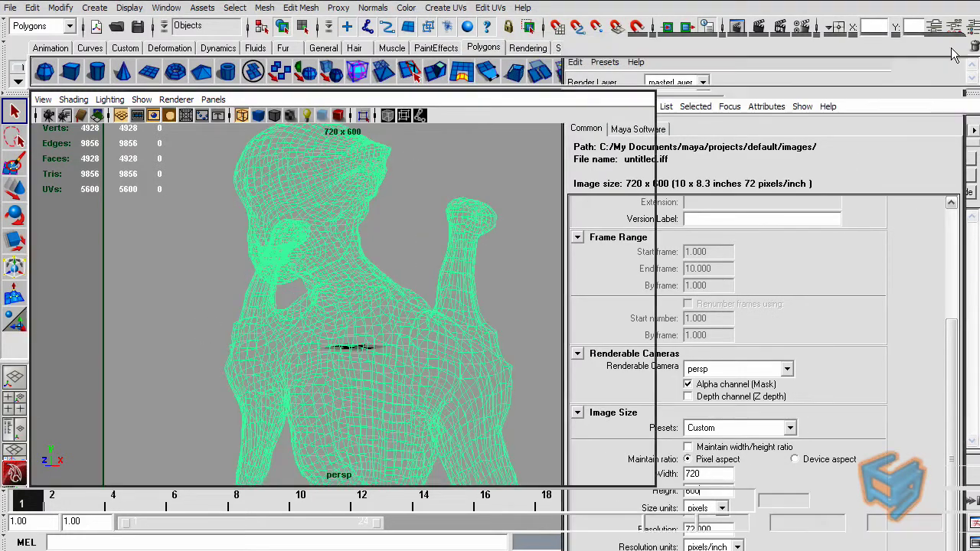
click(43, 99)
click(77, 117)
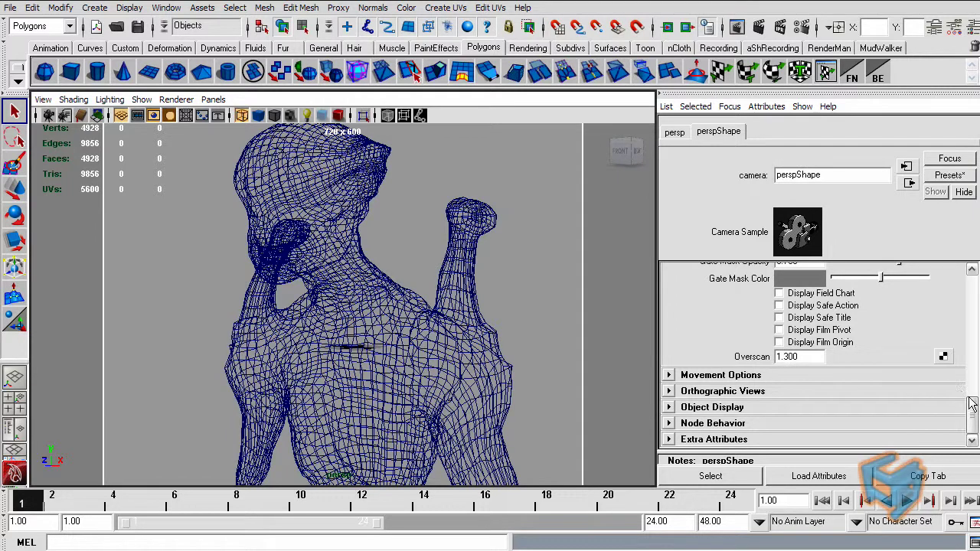
drag(971, 413, 967, 305)
double_click(818, 405)
text(2)
key(Return)
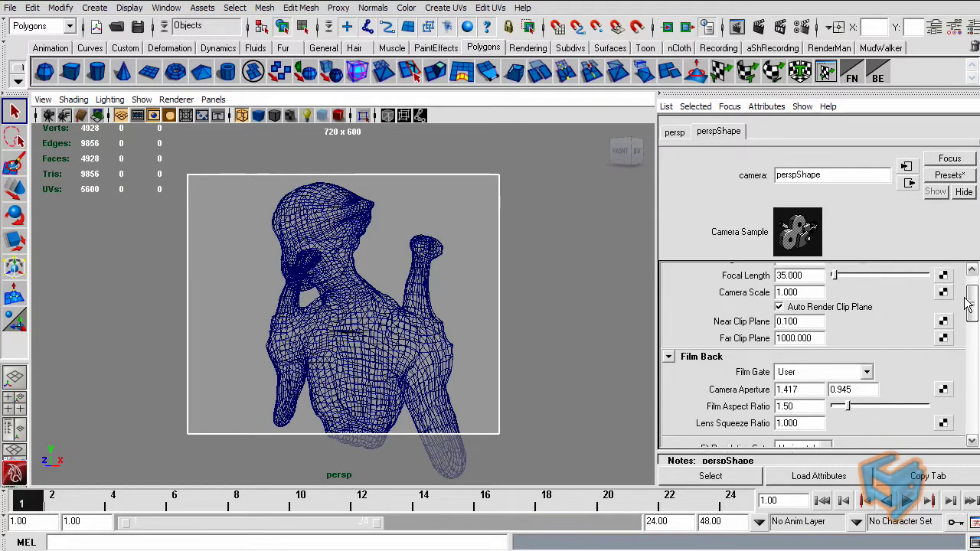
Set the camera aperture to 0.986 x 0.735 and frame the bust
scroll(823, 390, up, 1)
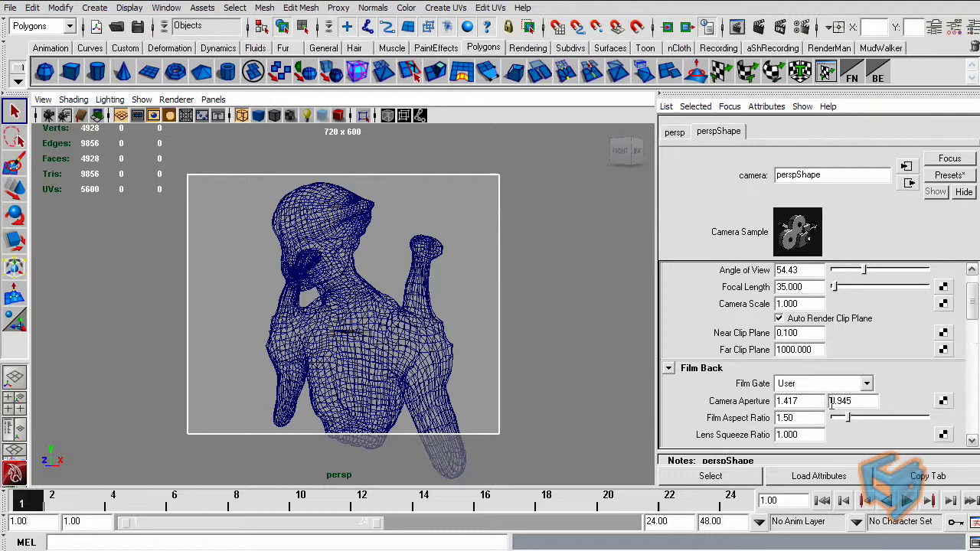
double_click(804, 402)
text(0.986)
key(Tab)
text(.73)
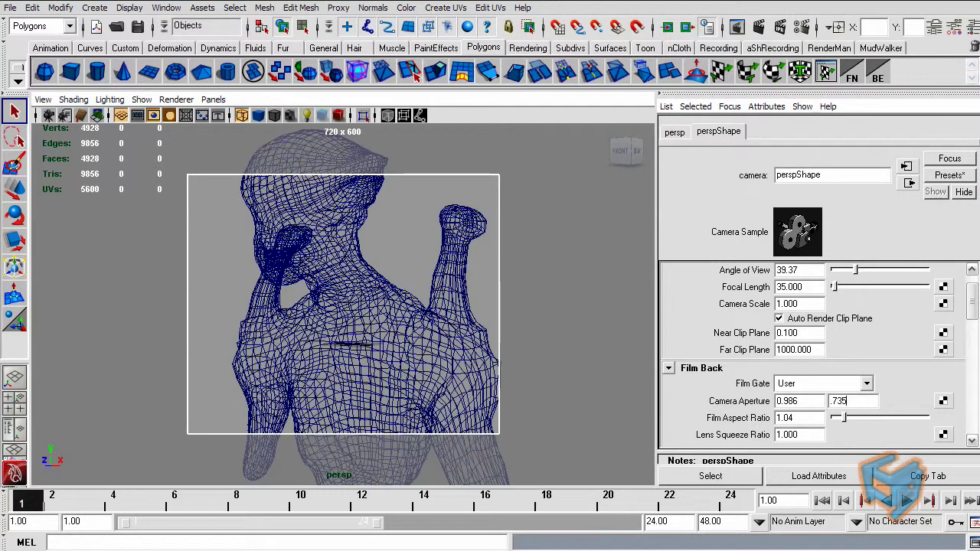
text(5)
key(Return)
alt+middle_drag(422, 285, 410, 316)
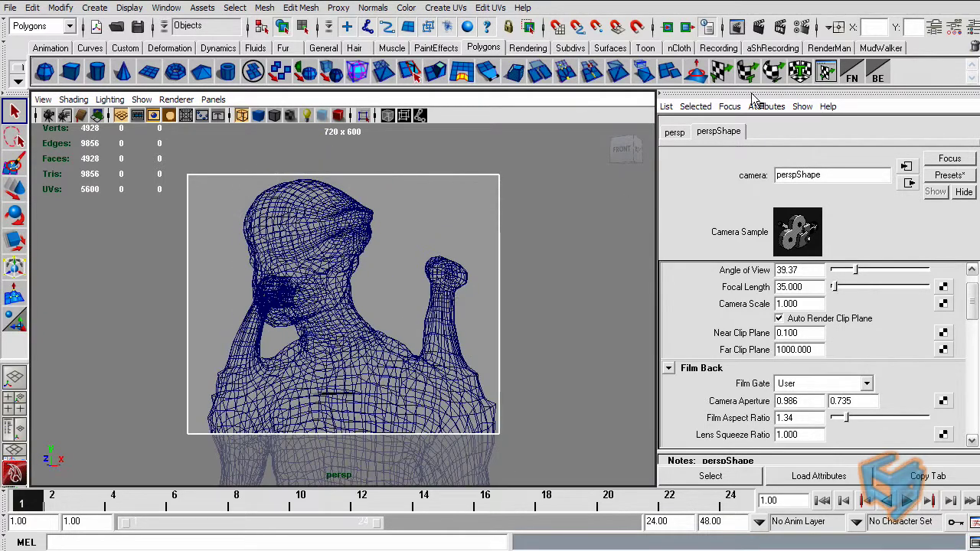
Set the render resolution to 600 x 720
click(804, 29)
double_click(714, 473)
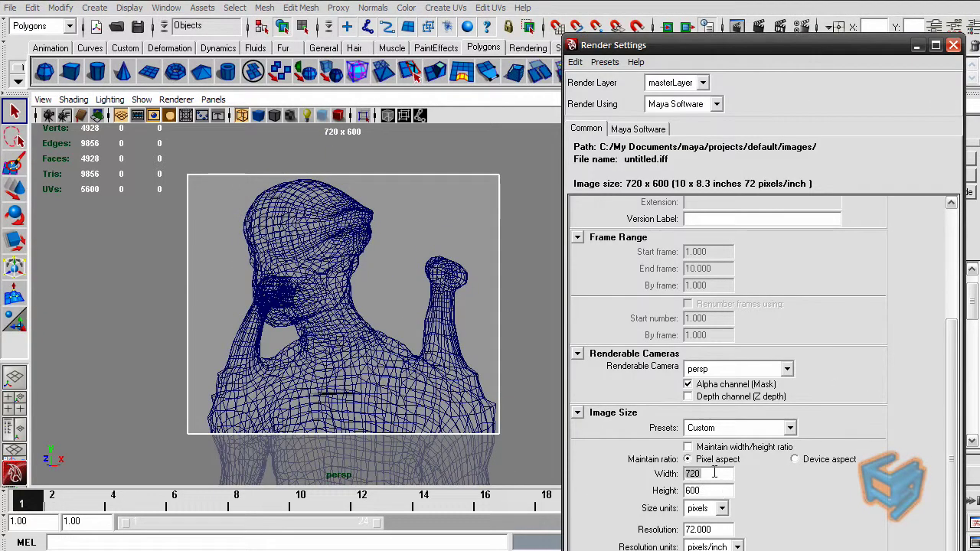
text(600)
key(Tab)
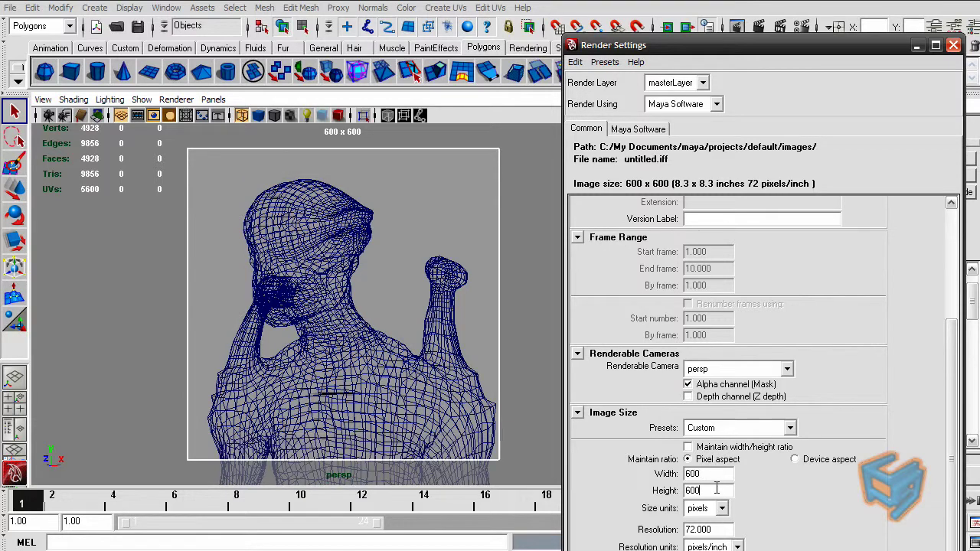
text(720)
key(Return)
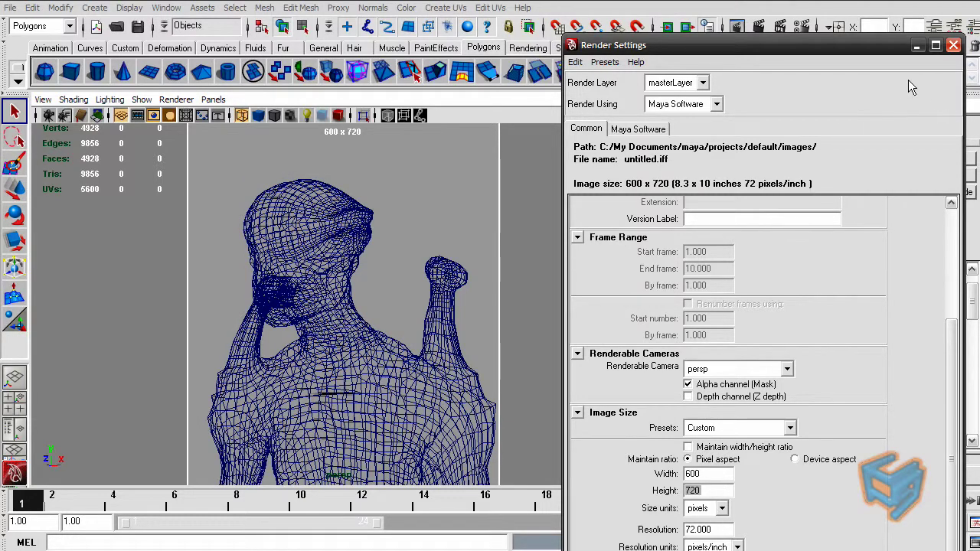
Switch the renderer to mental ray with the Production quality preset
click(681, 104)
click(685, 158)
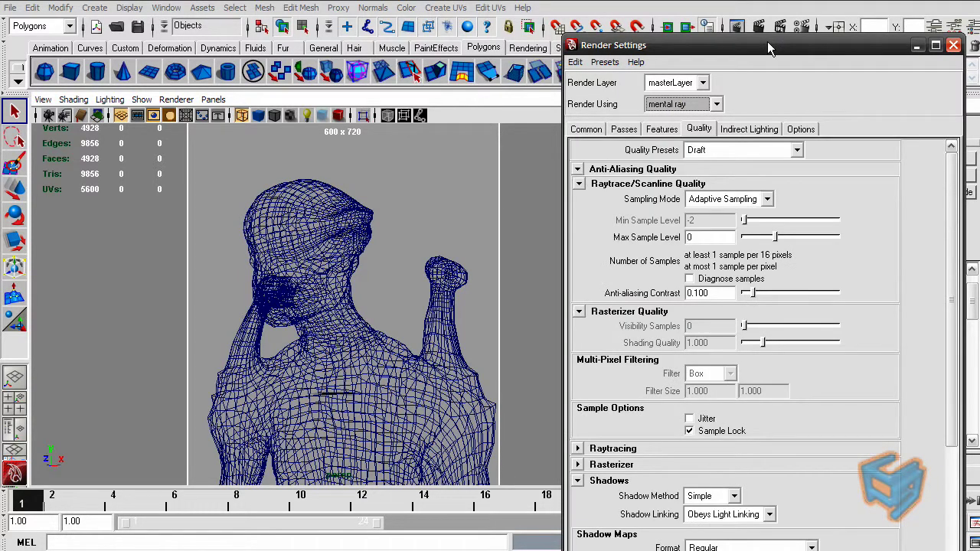
drag(767, 41, 707, 42)
click(734, 150)
click(704, 280)
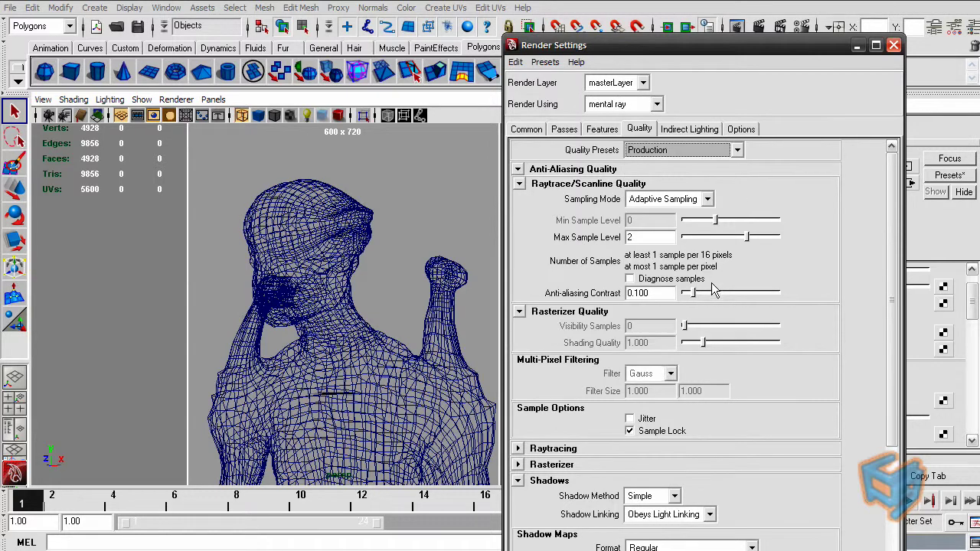
Set raytracing Reflections and Refractions to 2, Max Trace Depth 4, and the Mitchell filter
click(577, 450)
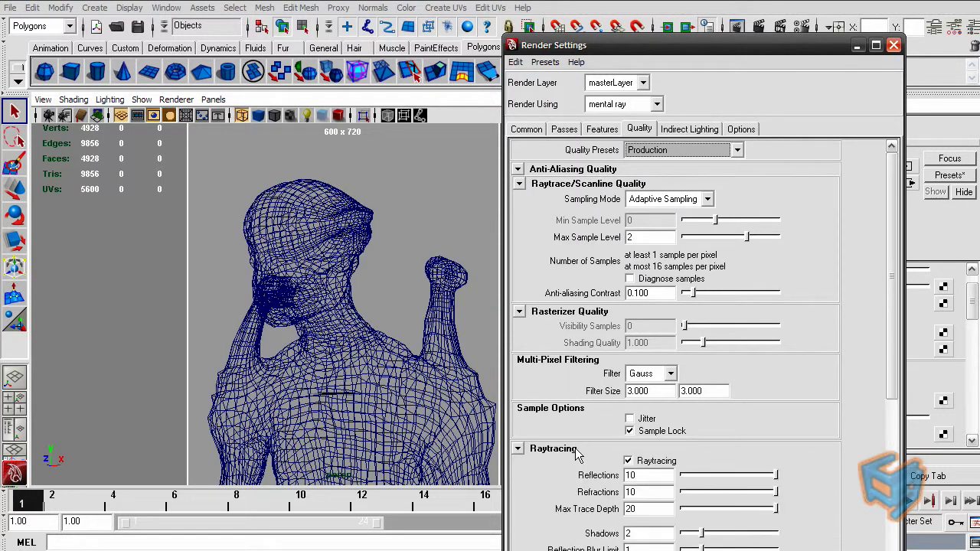
double_click(656, 474)
text(2)
key(Tab)
text(2)
key(Tab)
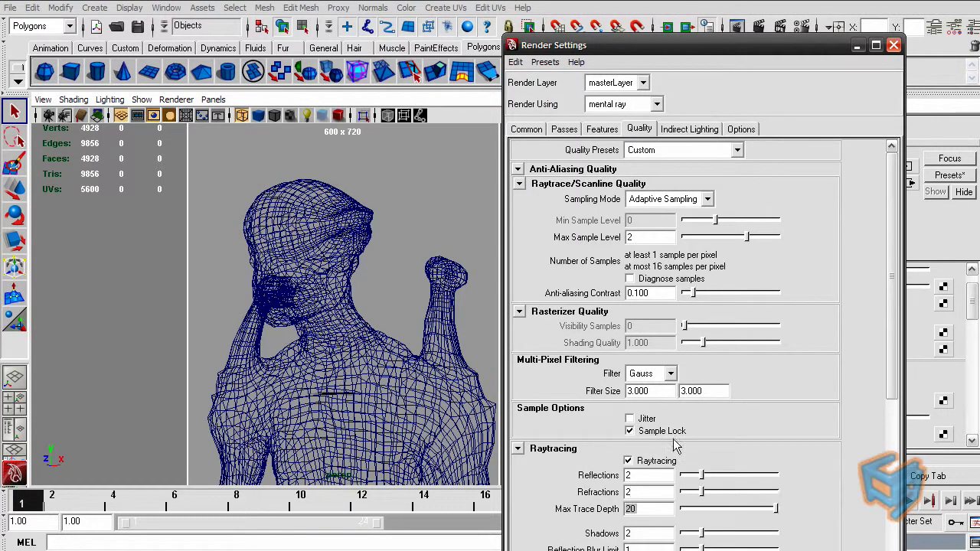
text(4)
click(657, 373)
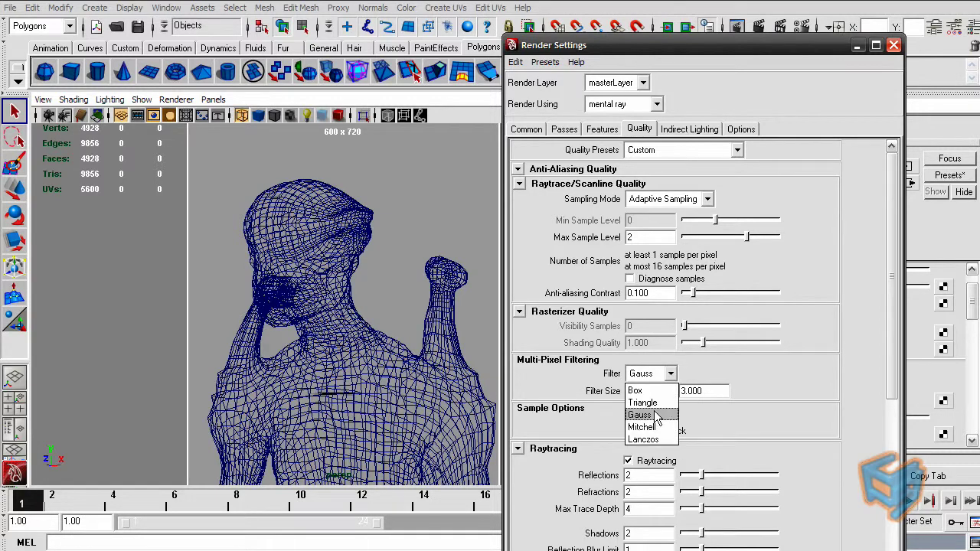
click(656, 425)
Close the render settings and set the alien mesh's Rotate Y to 90
click(893, 44)
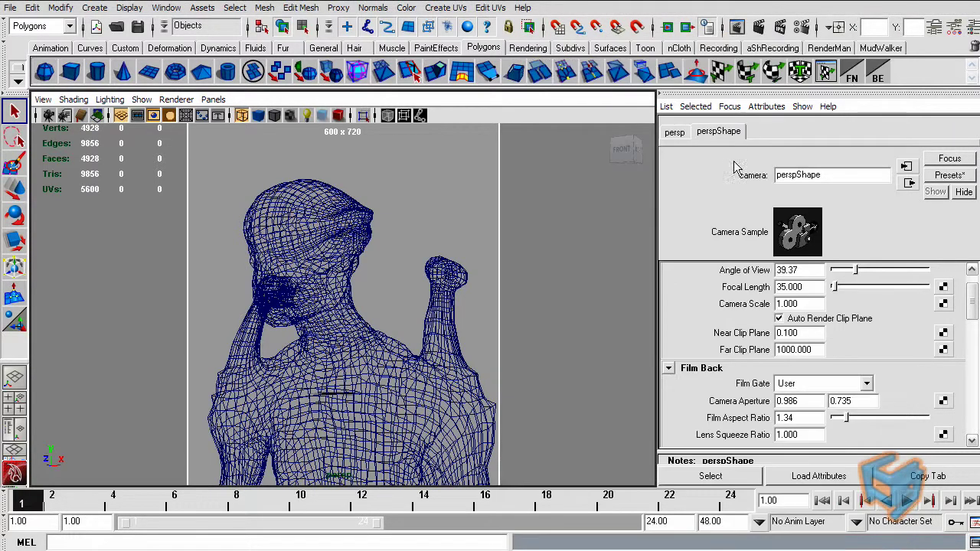
key(space)
click(226, 261)
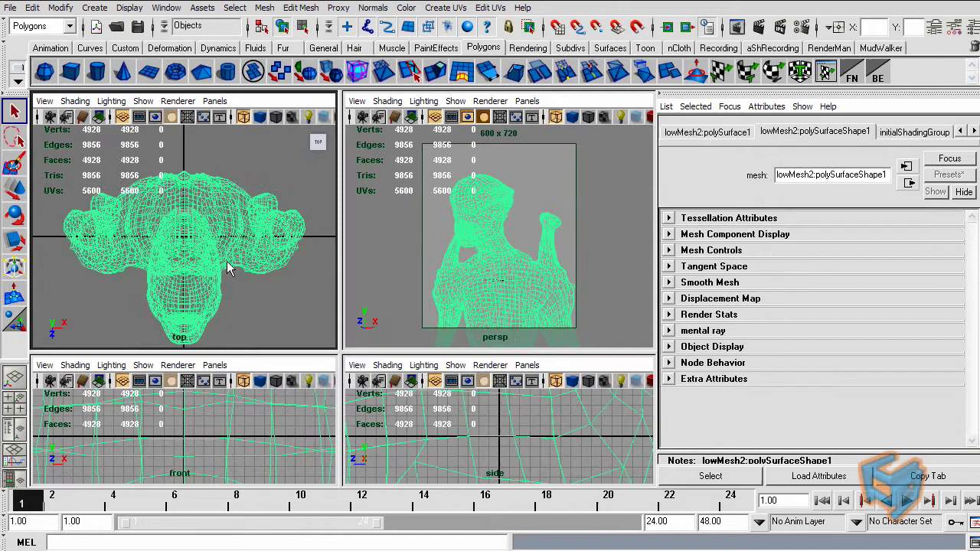
key(e)
drag(238, 284, 263, 160)
key(ctrl+a)
click(932, 202)
text(90)
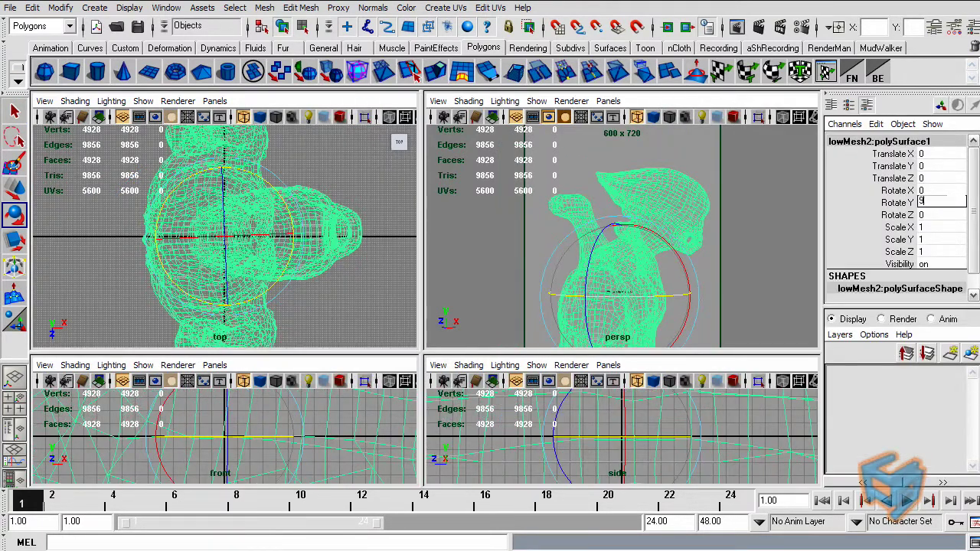
key(Return)
Set the perspective camera's Overscan to 2.5
alt+drag(619, 207, 632, 255)
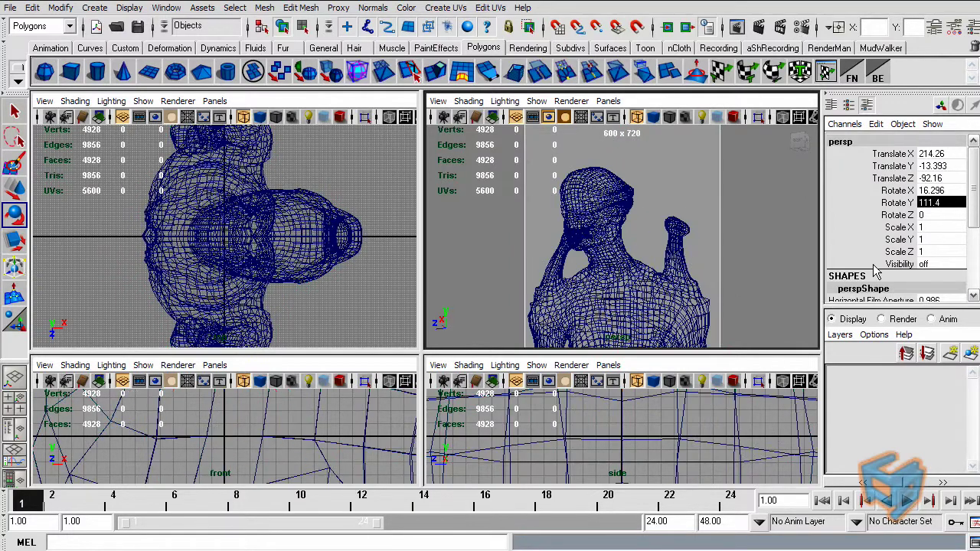
key(ctrl+a)
scroll(805, 356, down, 5)
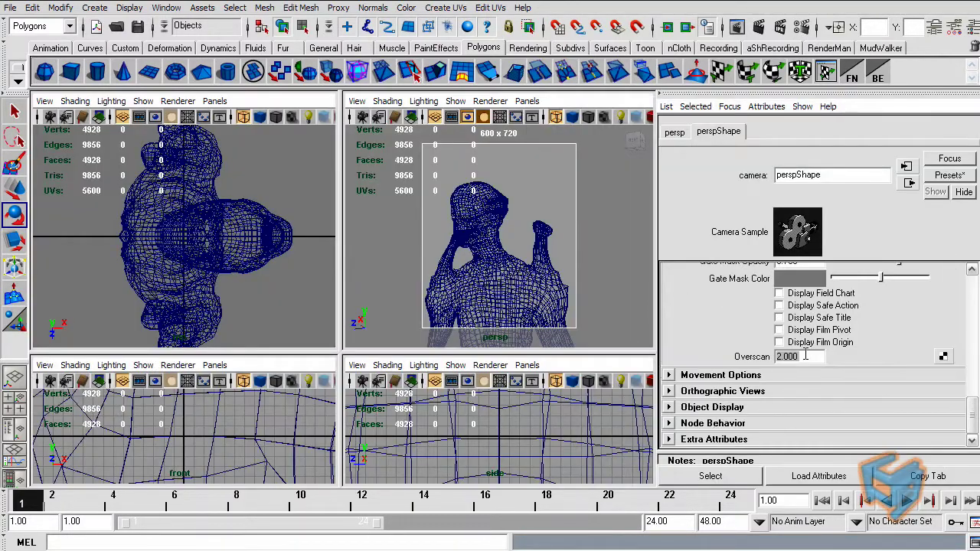
double_click(806, 356)
text(2.5)
key(Return)
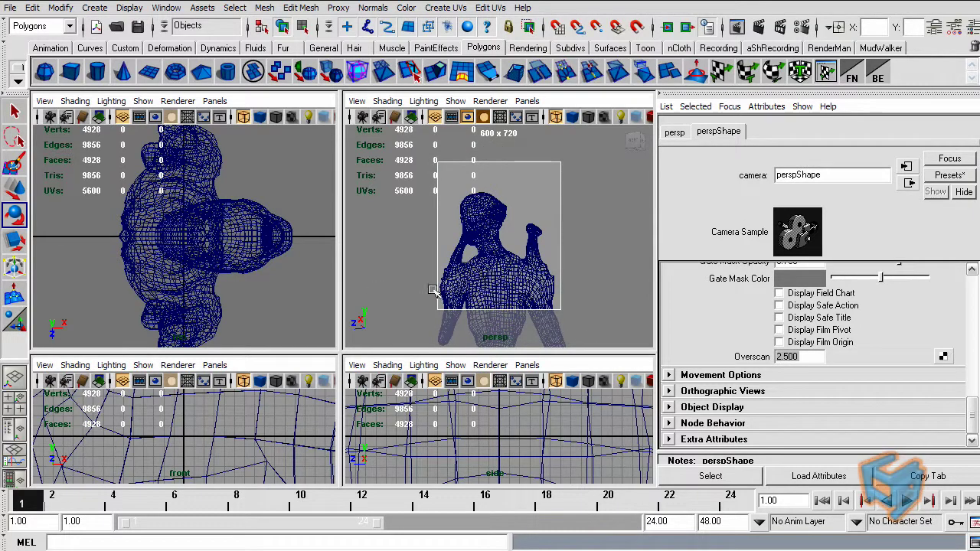
Frame the bust, smooth shaded, in the perspective view
alt+middle_drag(473, 258, 492, 235)
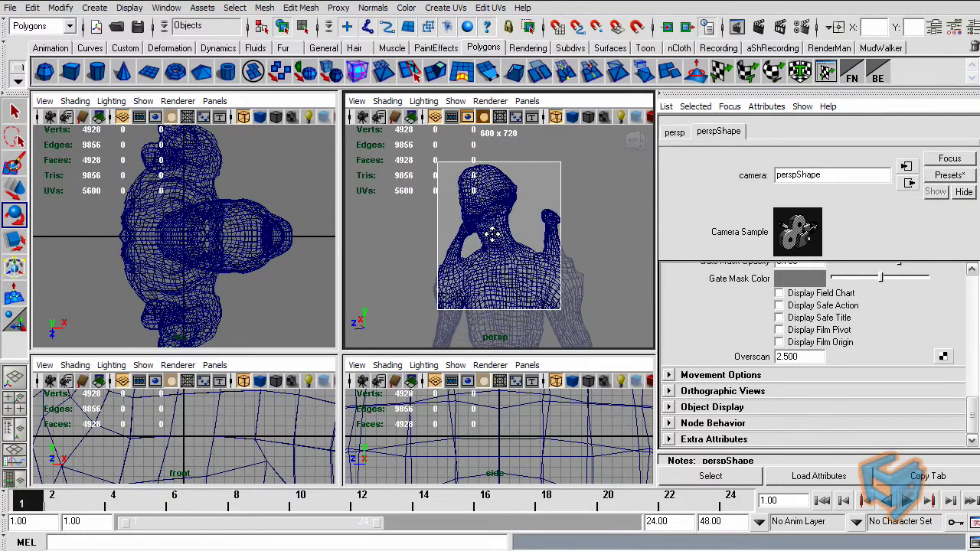
key(5)
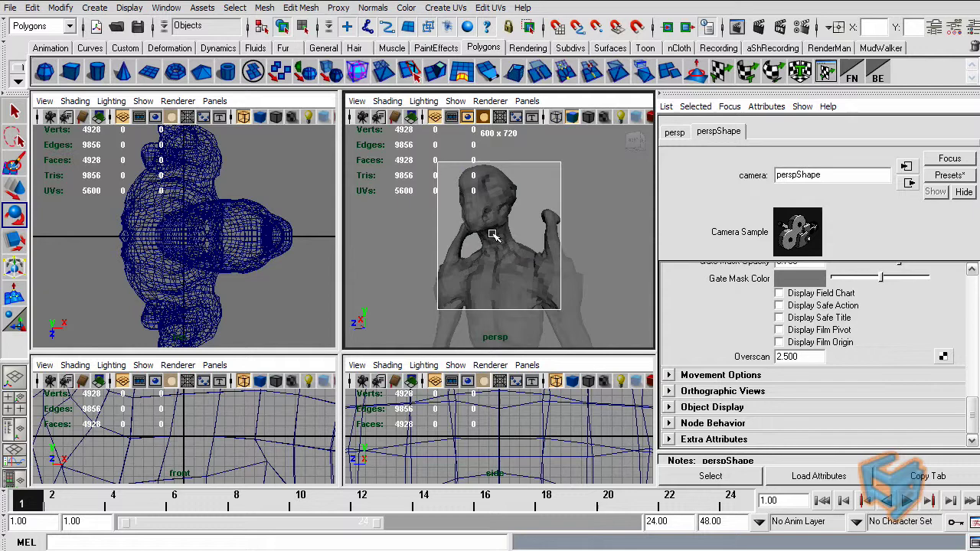
alt+drag(529, 207, 519, 217)
alt+middle_drag(519, 218, 513, 215)
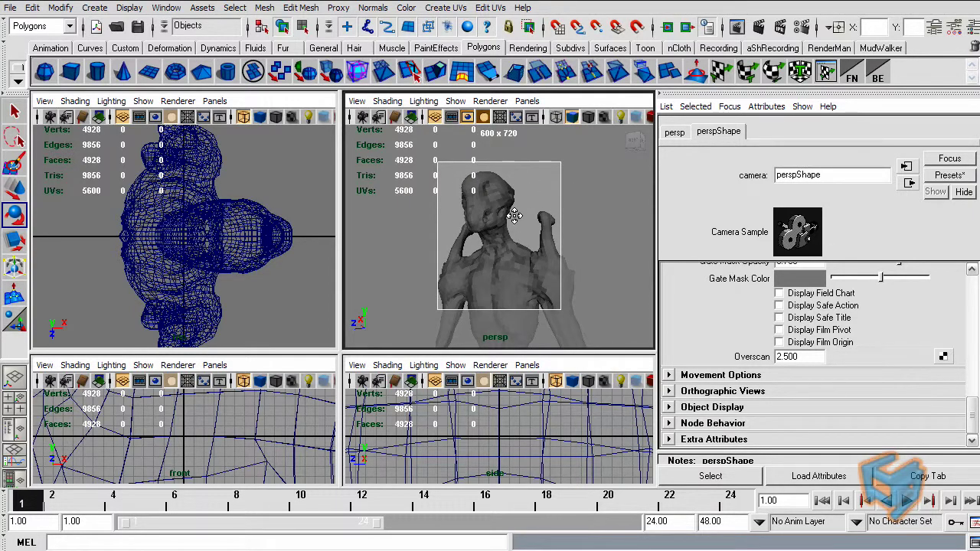
Save the scene as 001.mb and reselect the alien mesh
click(11, 8)
click(39, 64)
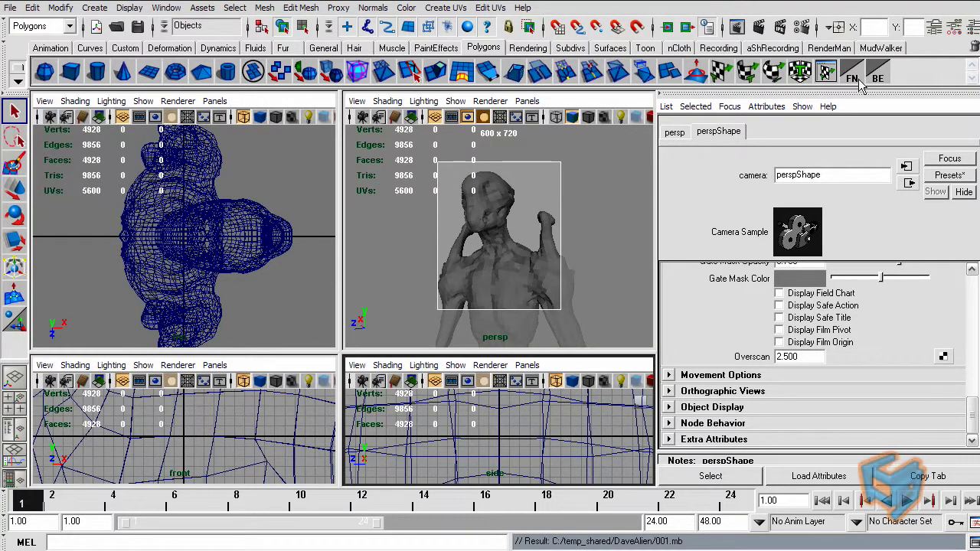
click(564, 237)
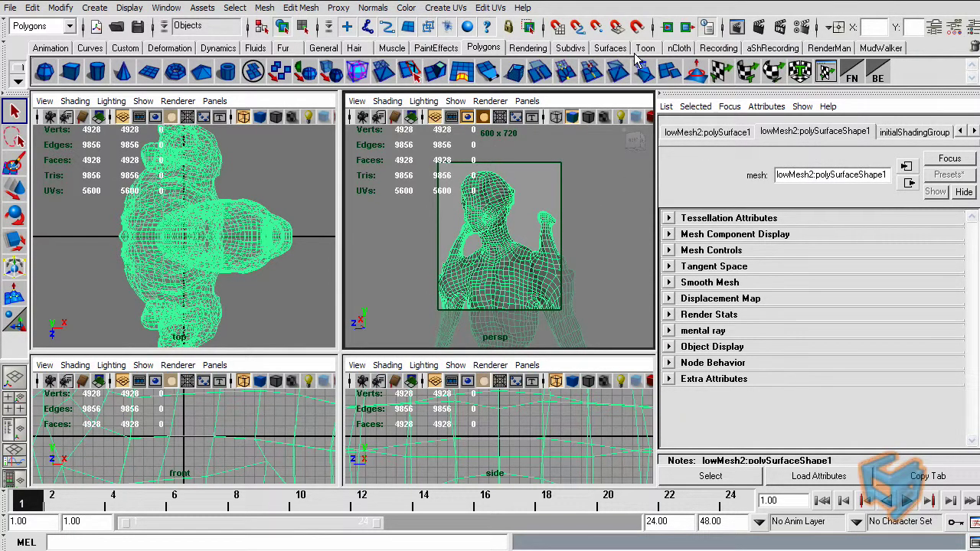
click(125, 47)
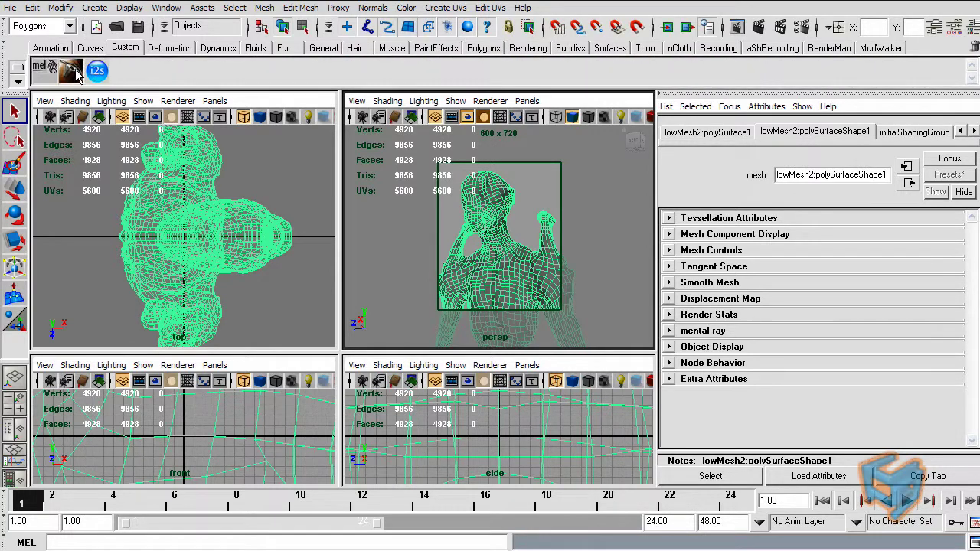
In Multi Channel Setup, load almDisp.exr as displacement and almNorm.tga as the normal map
click(70, 70)
drag(612, 307, 467, 269)
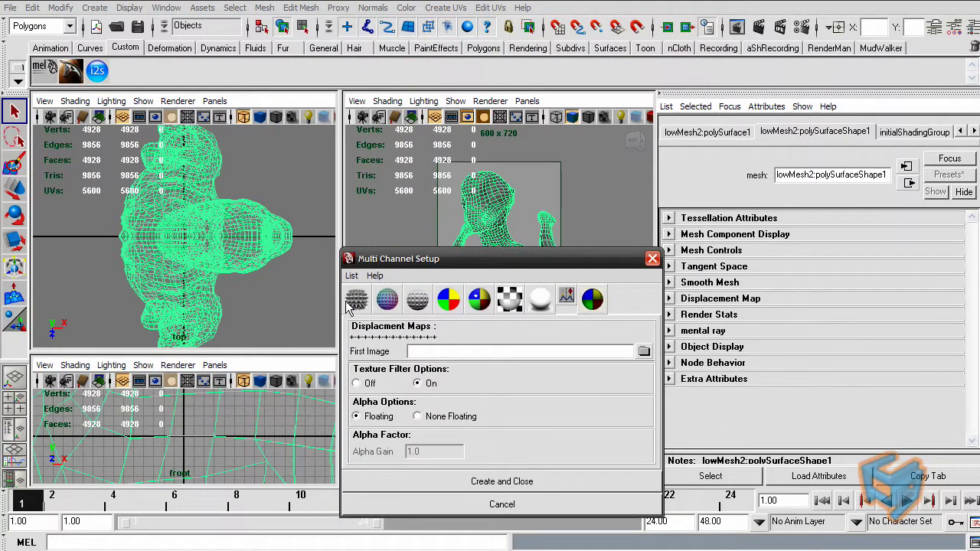
click(643, 351)
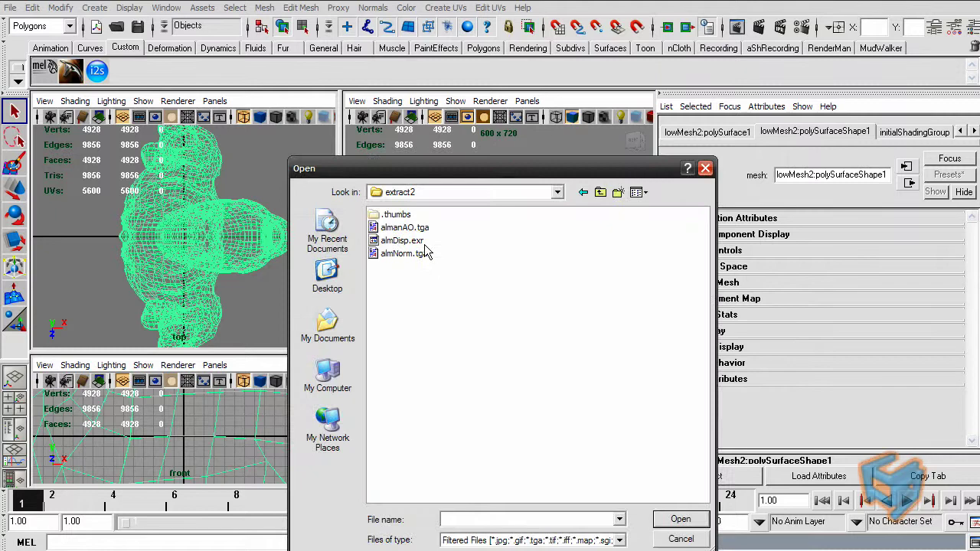
double_click(413, 235)
click(415, 300)
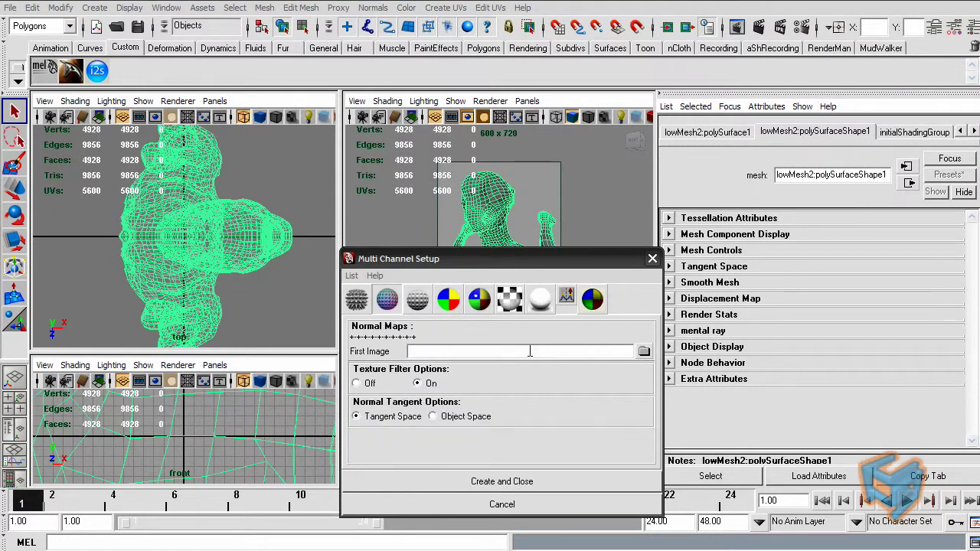
click(643, 352)
click(404, 253)
double_click(409, 261)
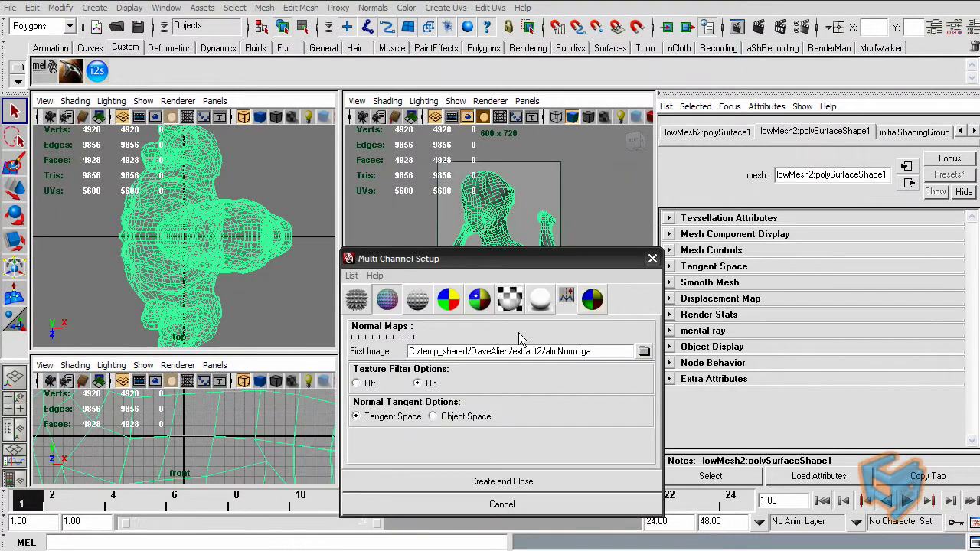
Add almanAO.tga as the ambient map and the Paint Layer PNG as colour, then create the shader
click(538, 300)
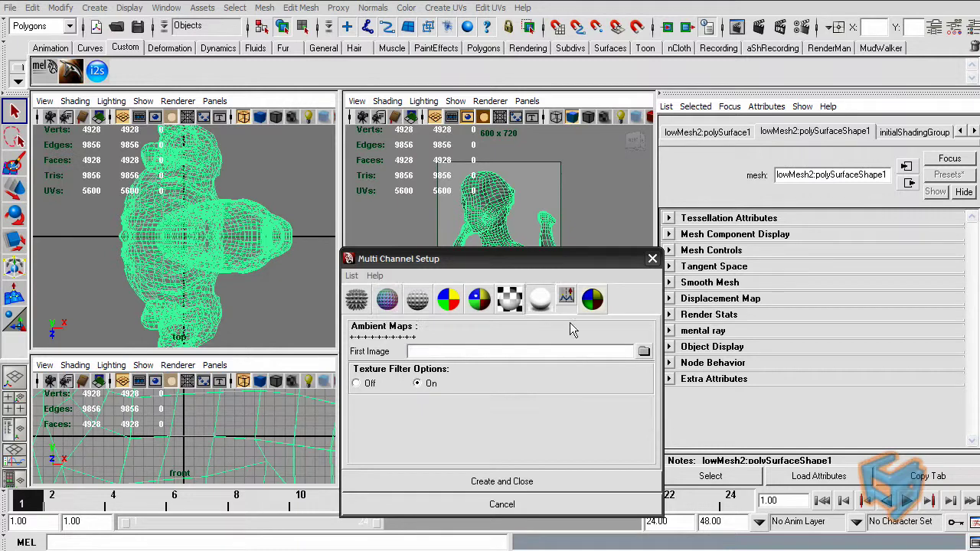
click(643, 352)
double_click(416, 227)
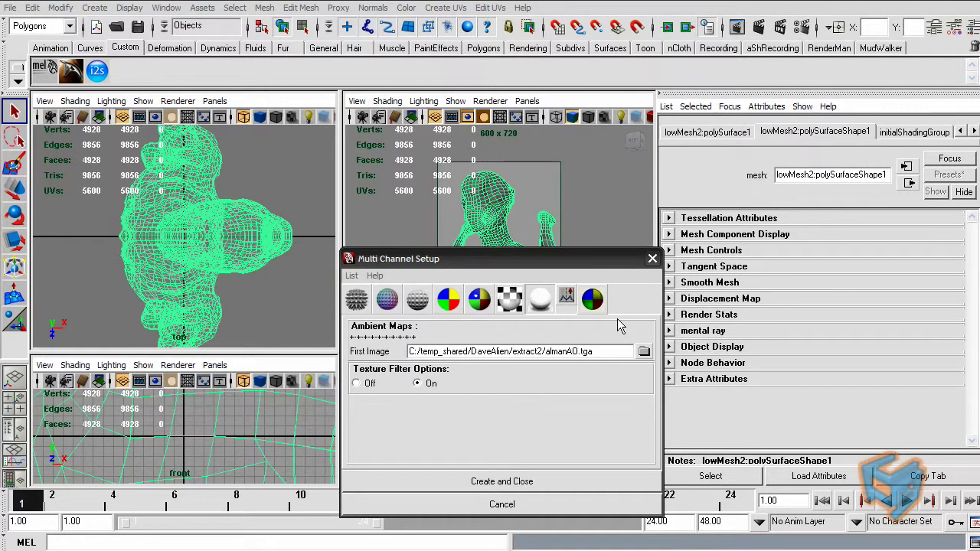
click(448, 300)
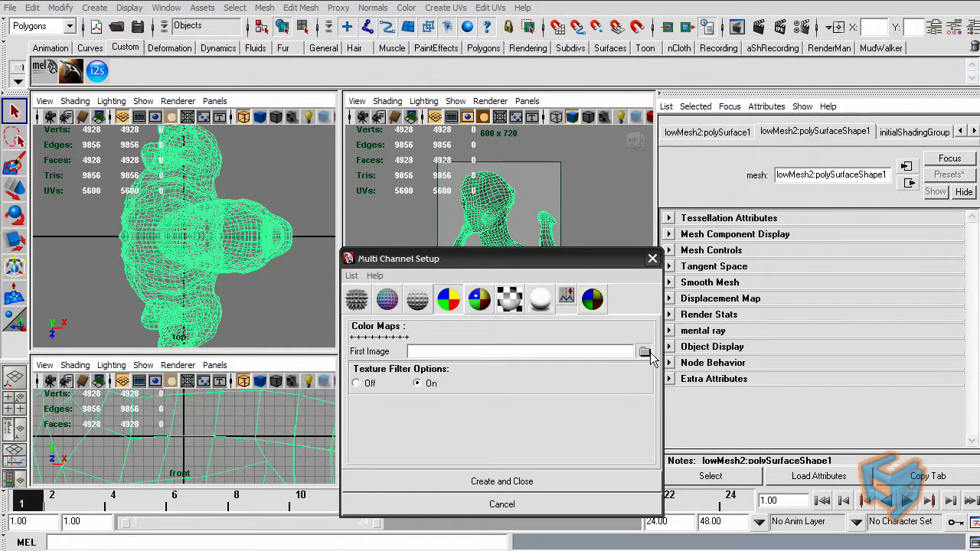
click(643, 351)
click(600, 192)
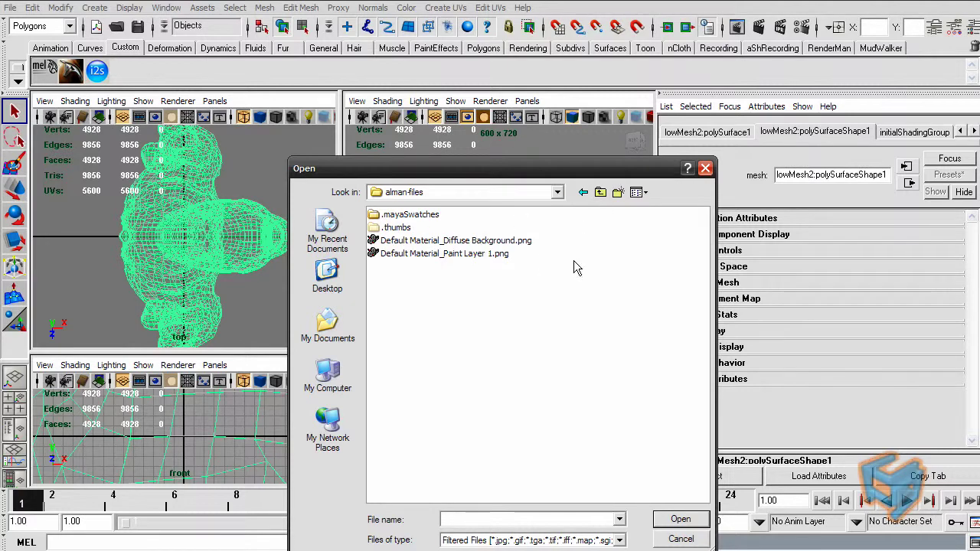
double_click(475, 257)
click(502, 481)
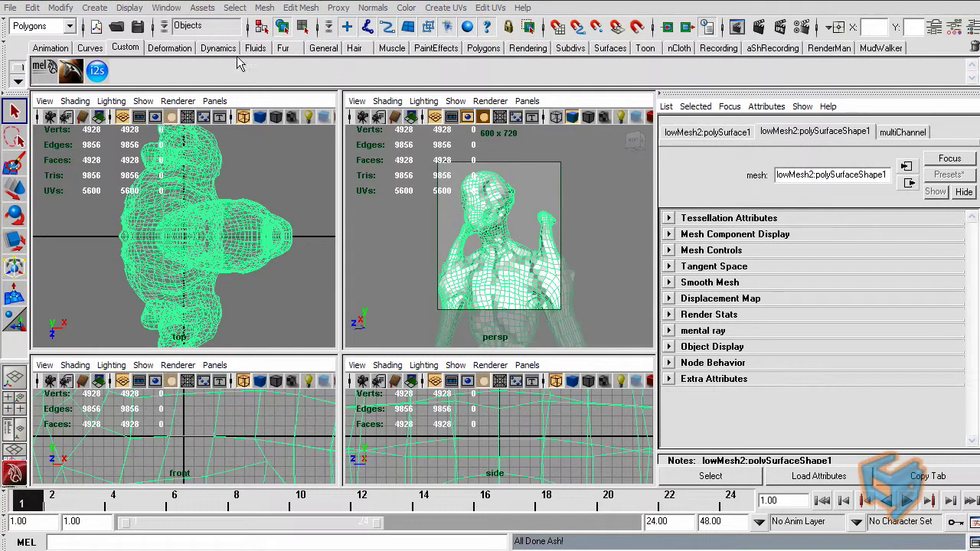
In Render View, snapshot the persp wireframe and start a mental ray render of the bust
click(528, 47)
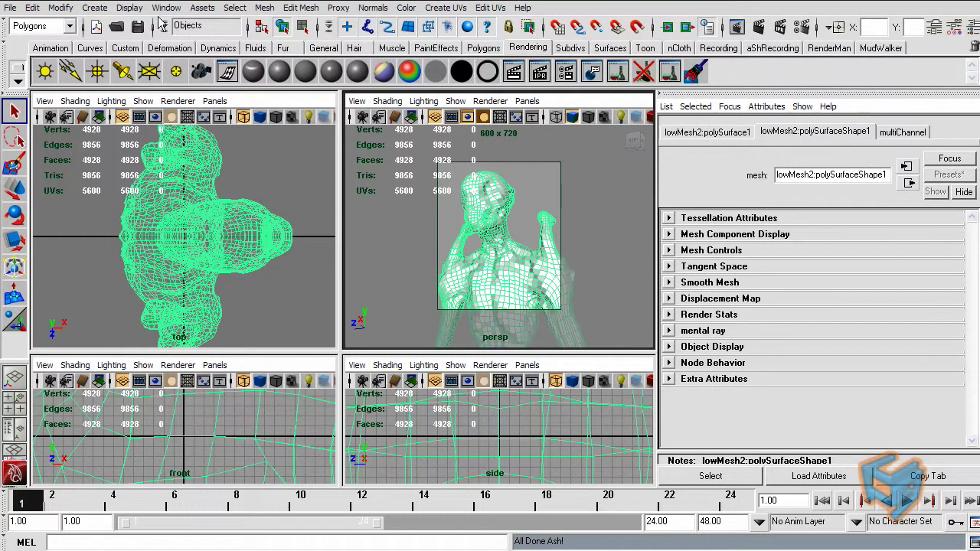
click(167, 7)
mouse_move(230, 44)
click(322, 50)
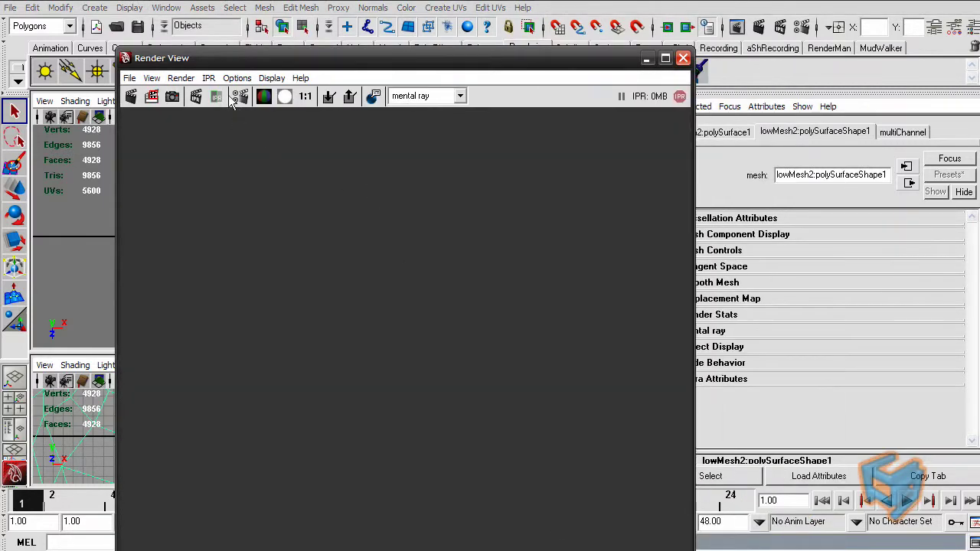
click(182, 78)
mouse_move(321, 181)
click(356, 210)
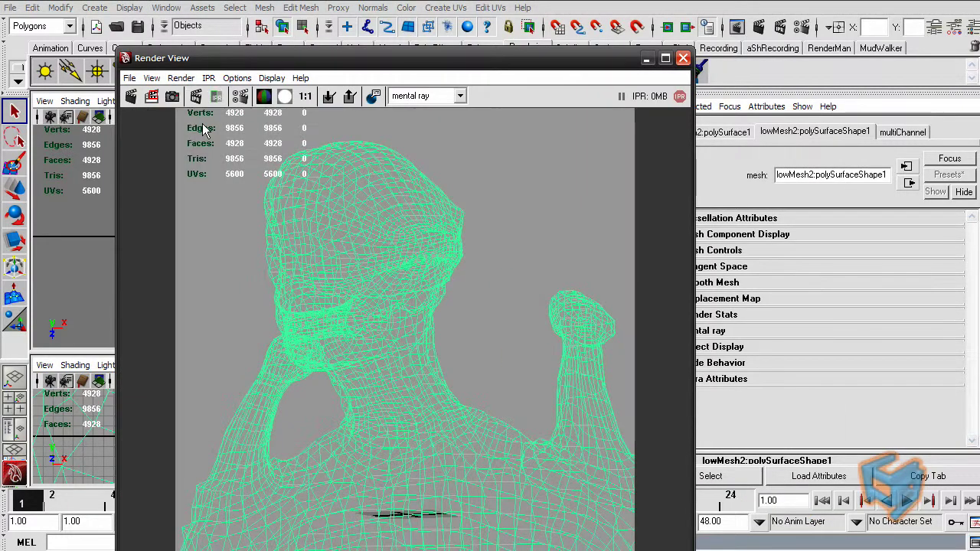
click(156, 97)
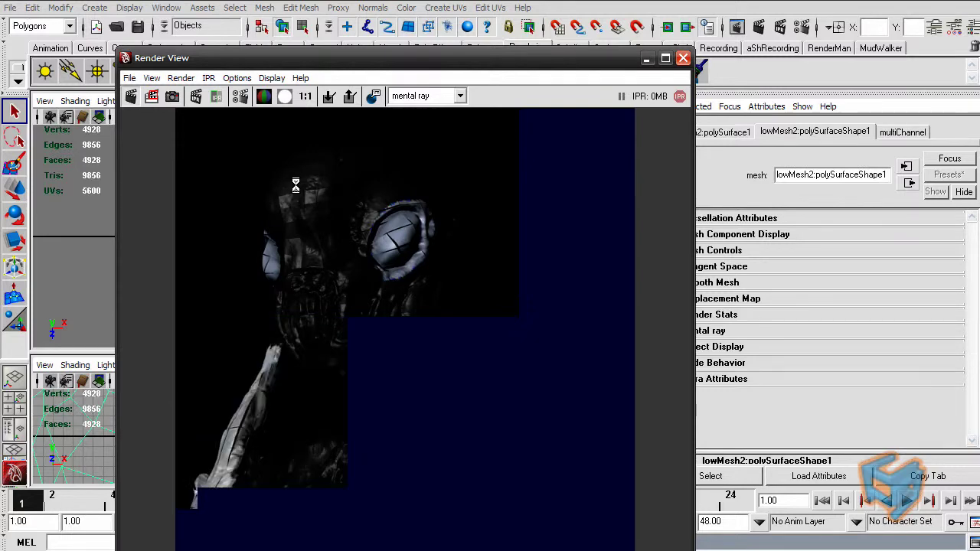
Close Render View, switch to the Rendering menu set and set test resolution to 50%
click(683, 58)
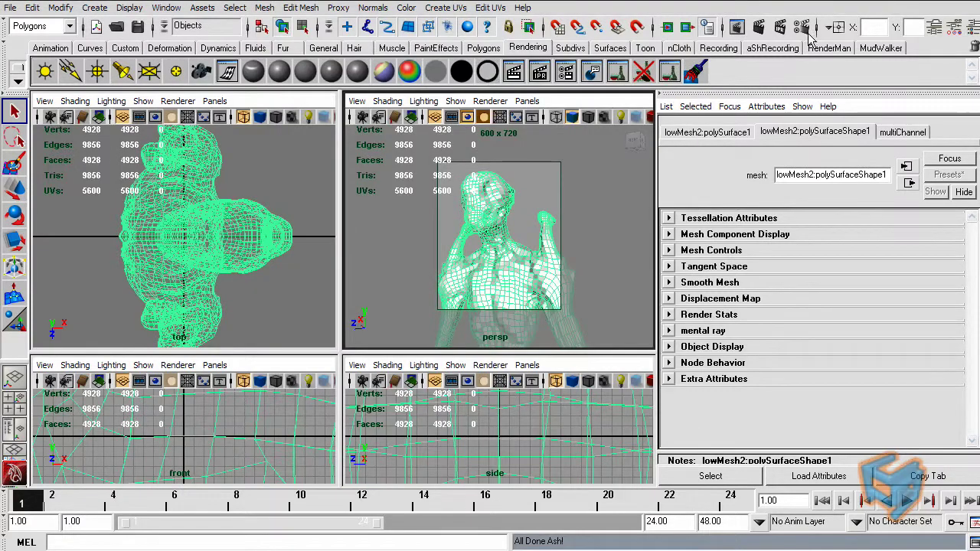
click(43, 26)
click(31, 83)
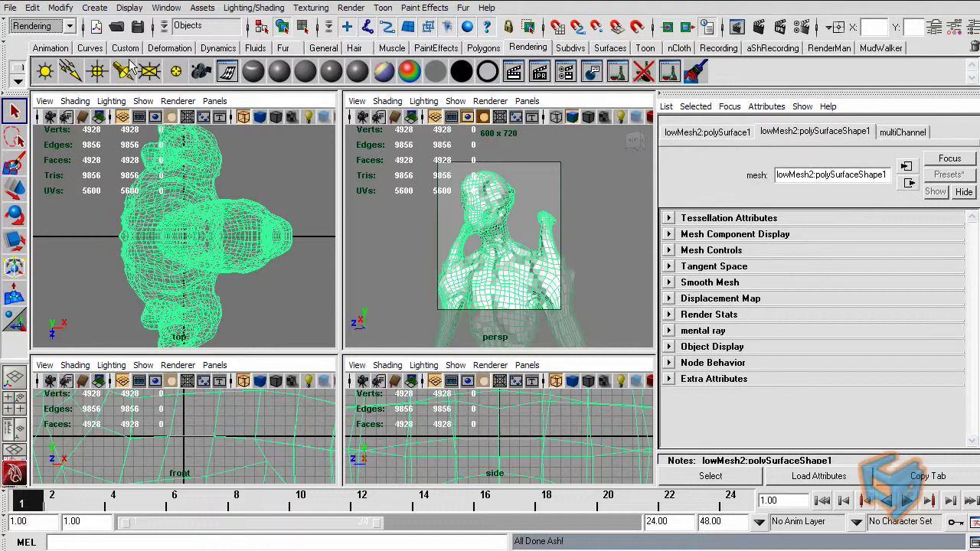
click(306, 9)
mouse_move(350, 9)
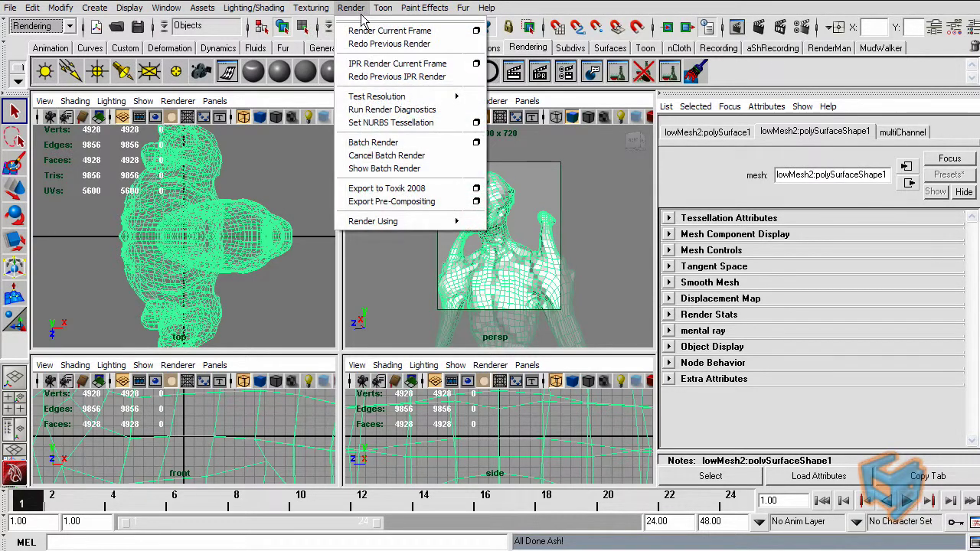
mouse_move(408, 99)
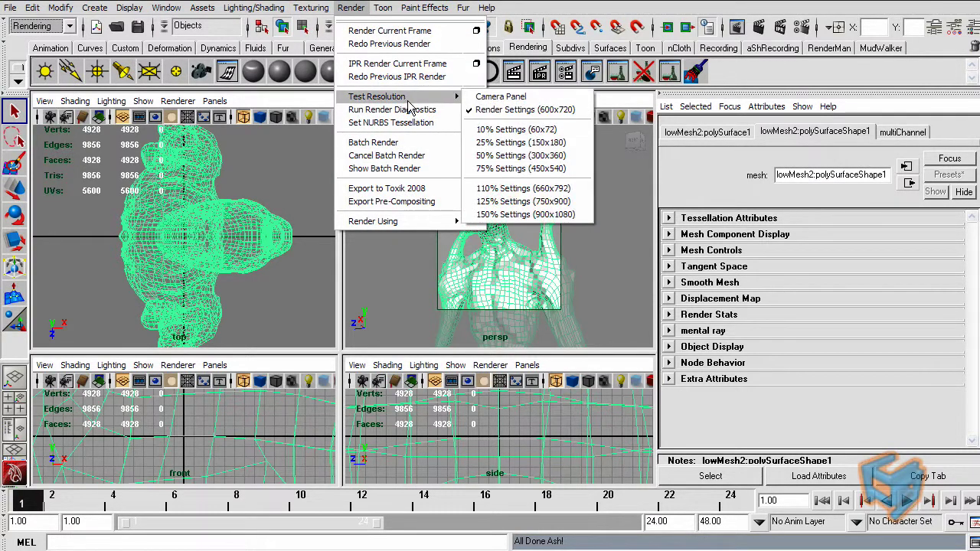
click(513, 159)
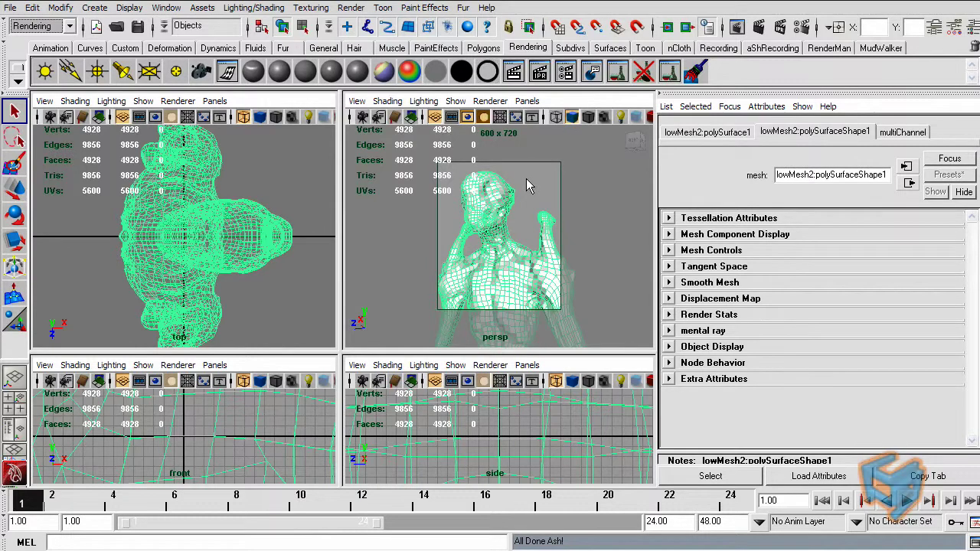
Create a mental ray subdivision approximation on the mesh with N Subdivisions set to 4
click(166, 8)
mouse_move(196, 44)
mouse_move(348, 90)
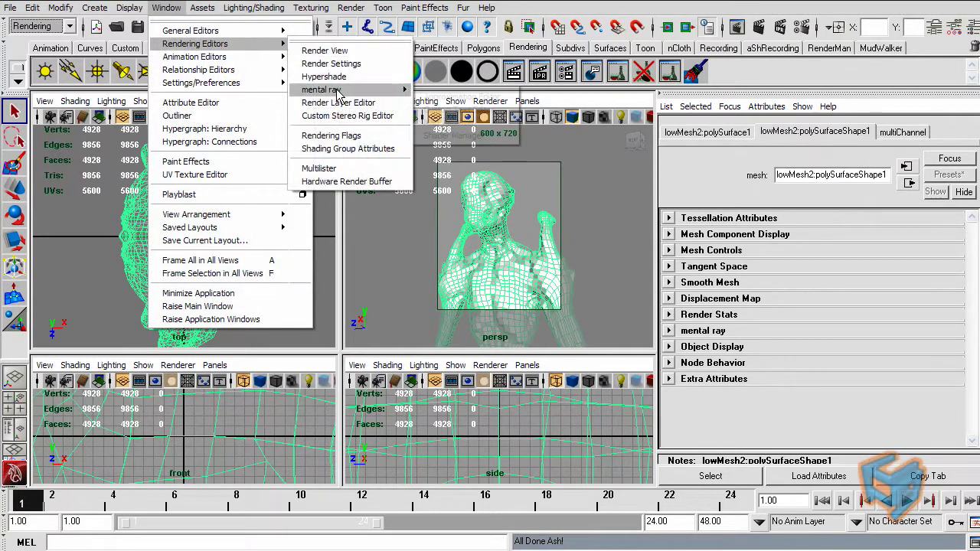
click(468, 102)
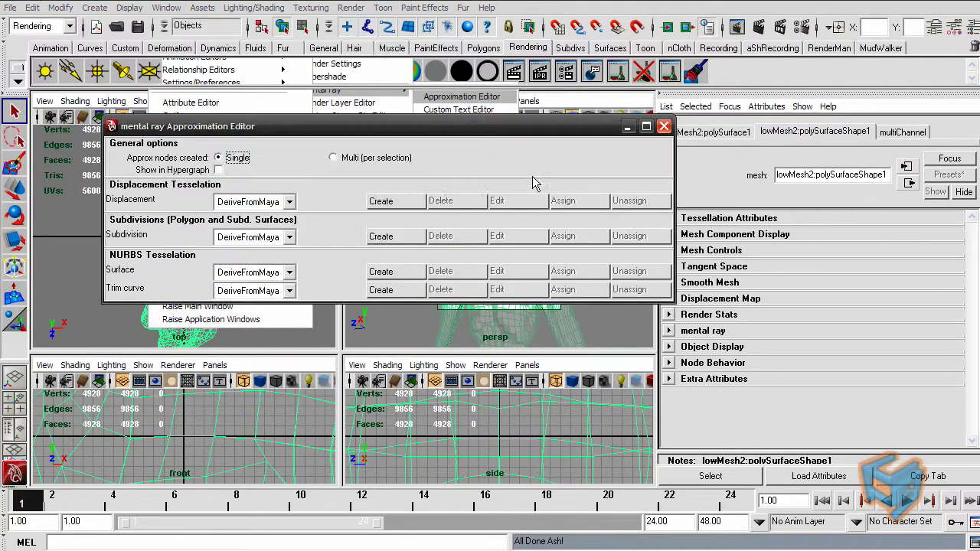
click(398, 237)
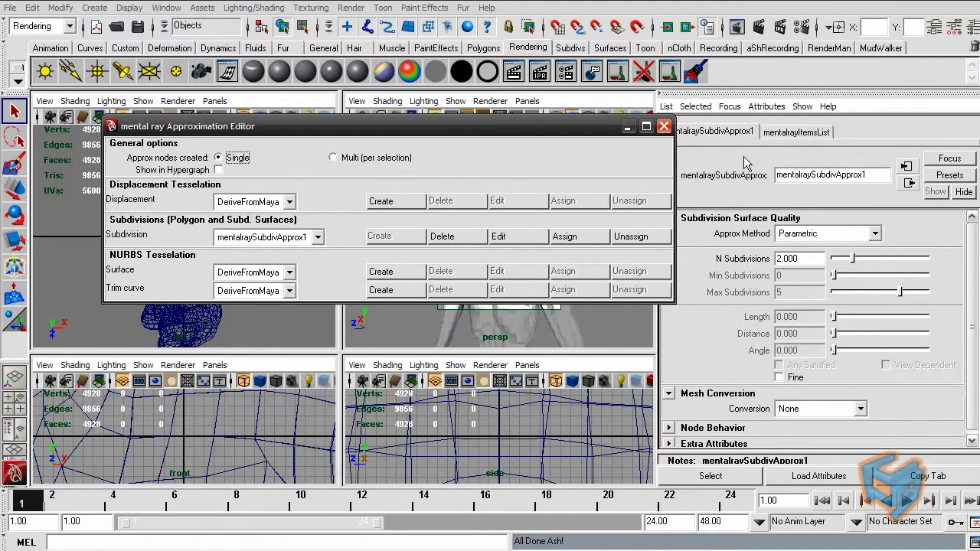
click(663, 126)
click(802, 257)
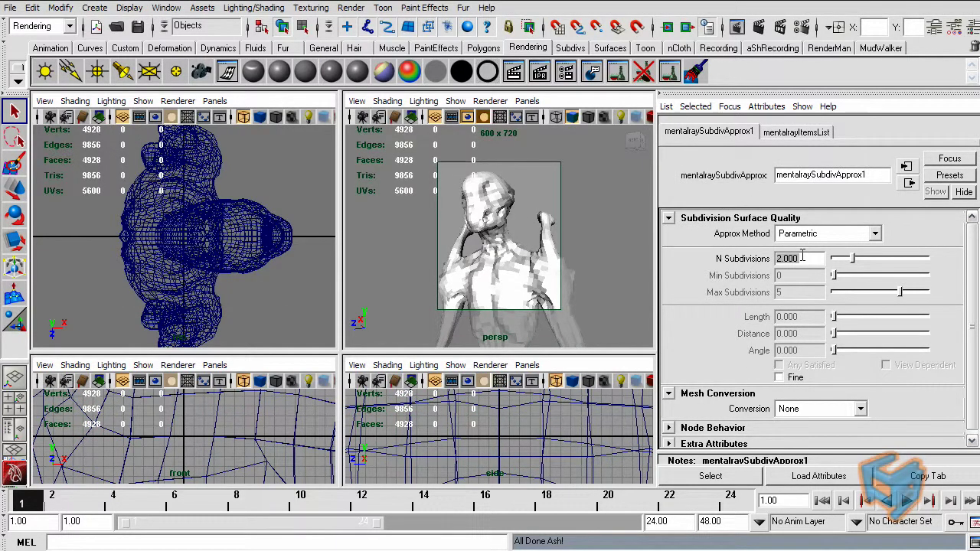
text(4)
key(Return)
Render the subdivided bust in Render View, close it, and open the Script Editor
click(166, 7)
mouse_move(199, 40)
click(324, 50)
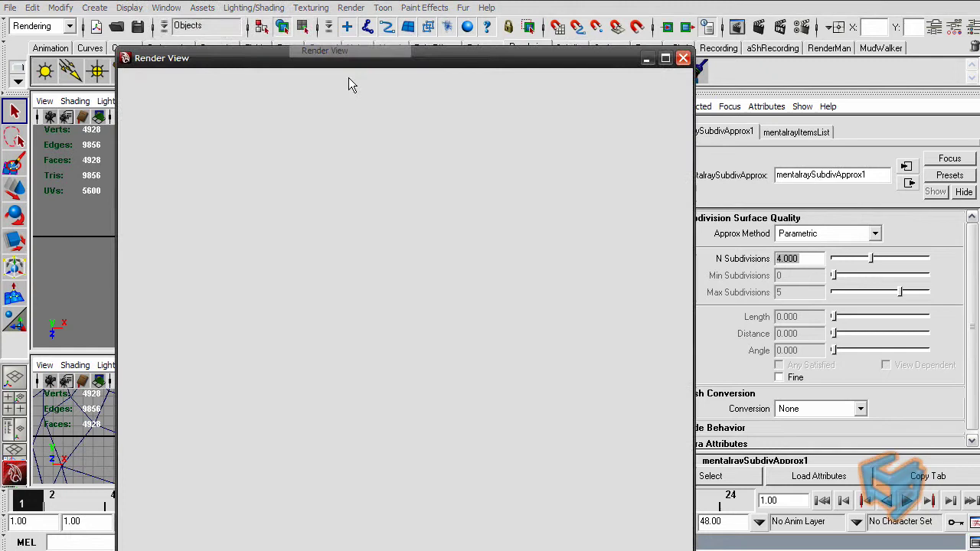
click(131, 96)
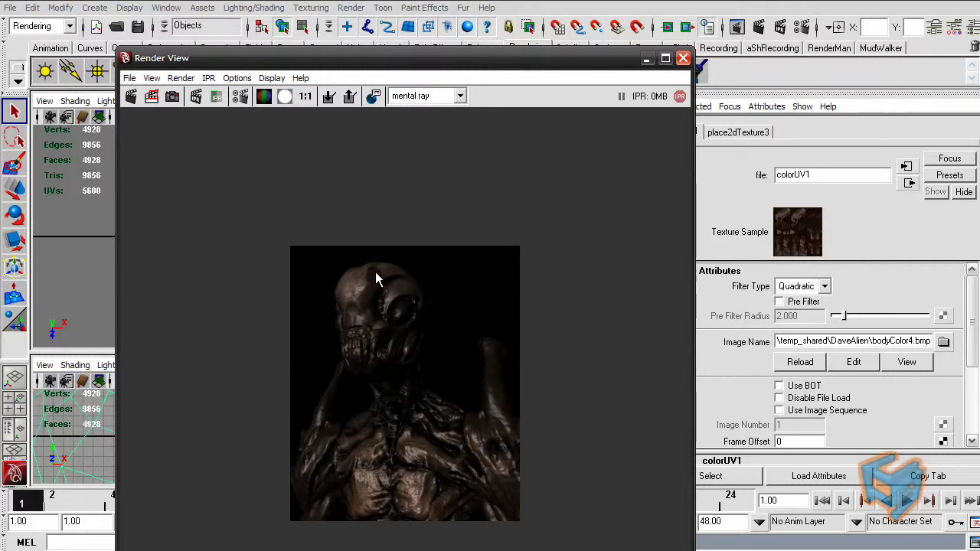
click(683, 59)
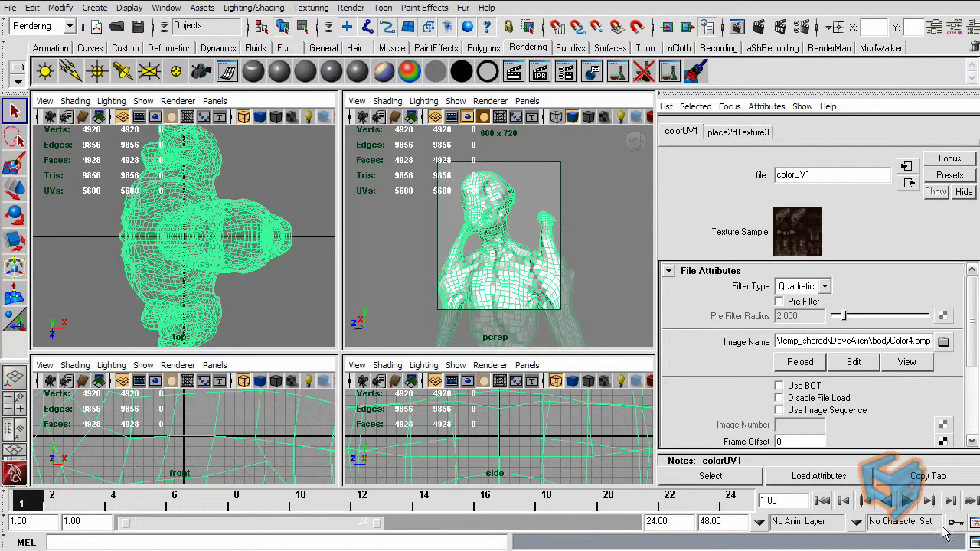
click(971, 542)
Run addAttr -ln miExportCCMesh -at bool on mentalraySubdivApprox1 and close the Script Editor
drag(401, 476, 306, 476)
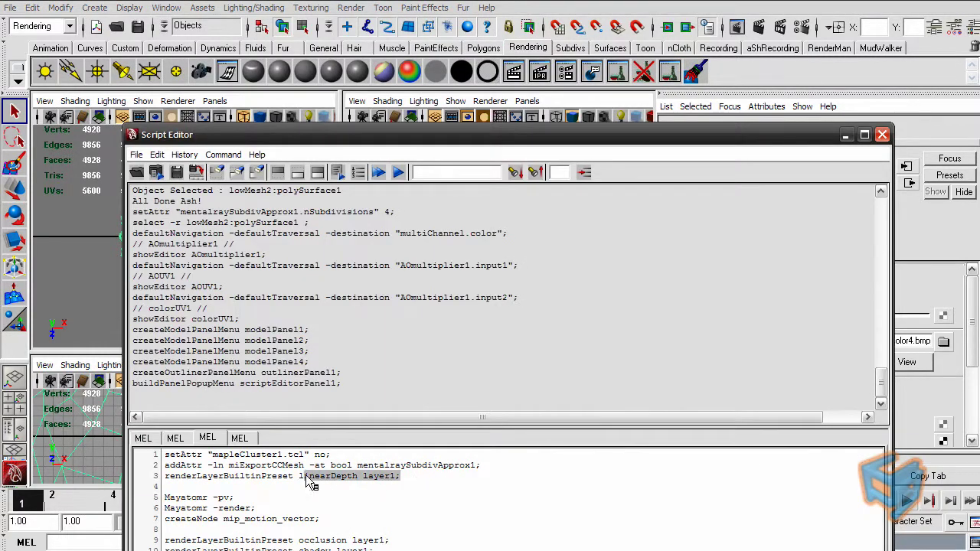
drag(482, 468, 142, 469)
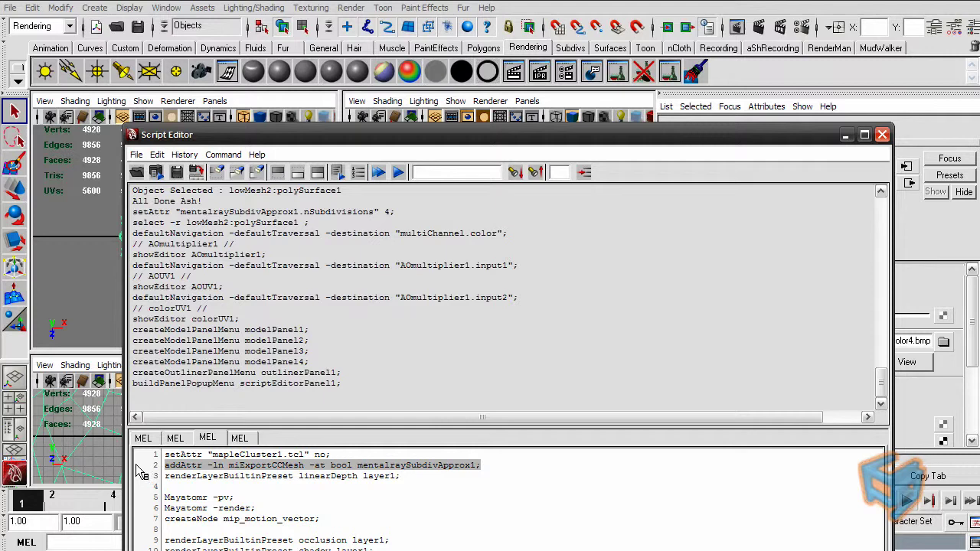
drag(807, 132, 759, 67)
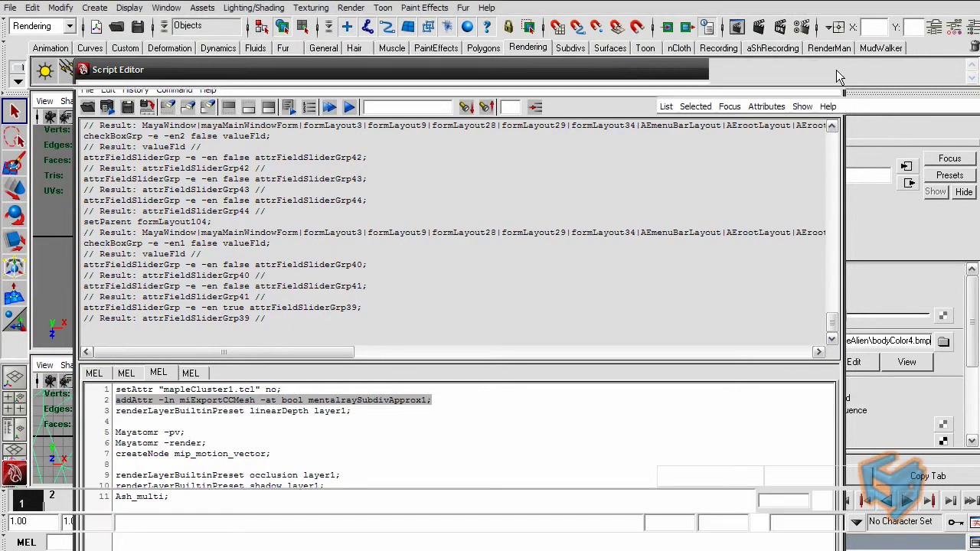
click(834, 70)
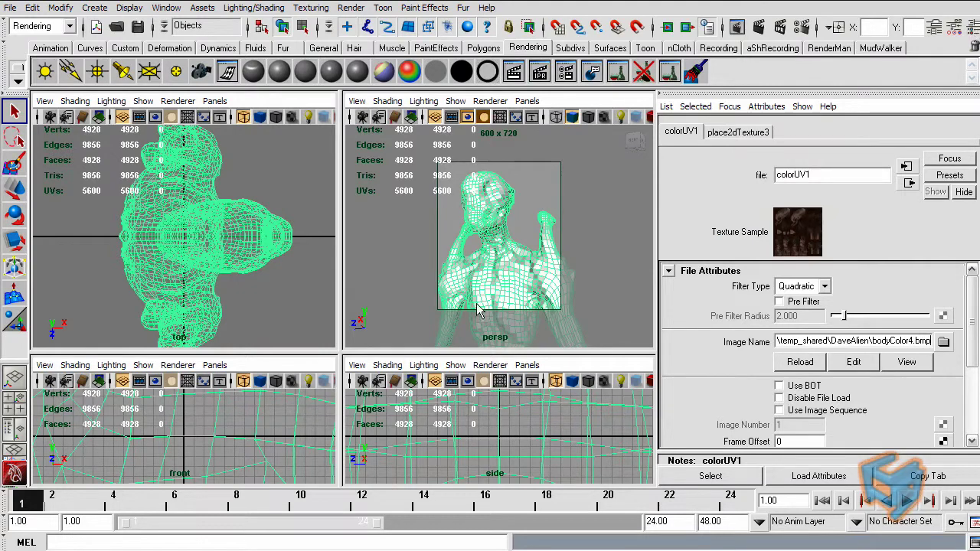
Check the new Mi Export CCMesh attribute under mentalraySubdivApprox1's Extra Attributes
click(539, 195)
click(544, 222)
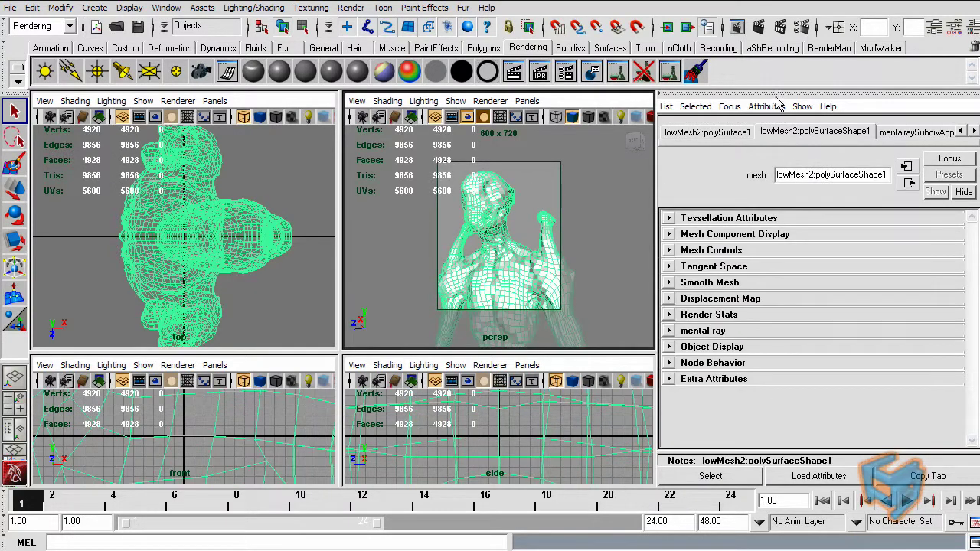
click(717, 379)
click(937, 389)
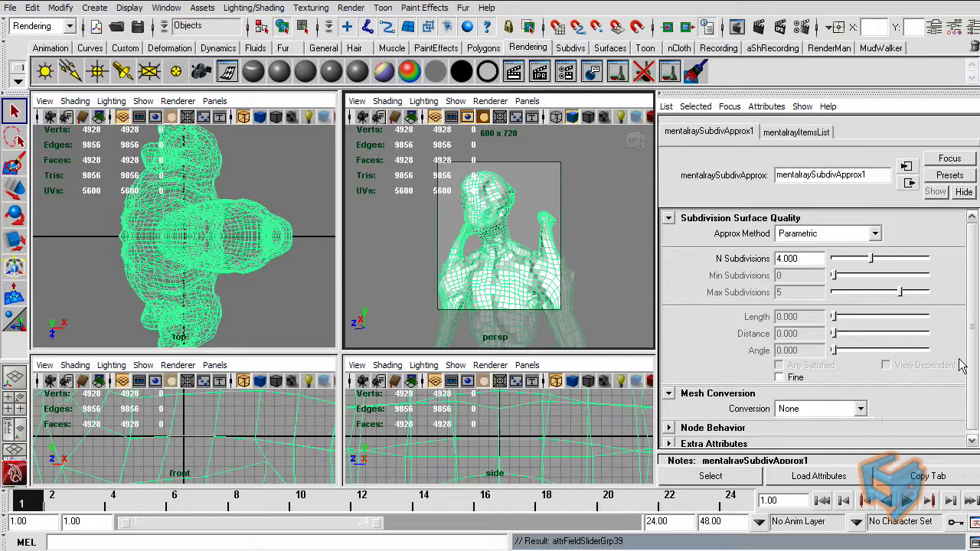
scroll(961, 367, down, 1)
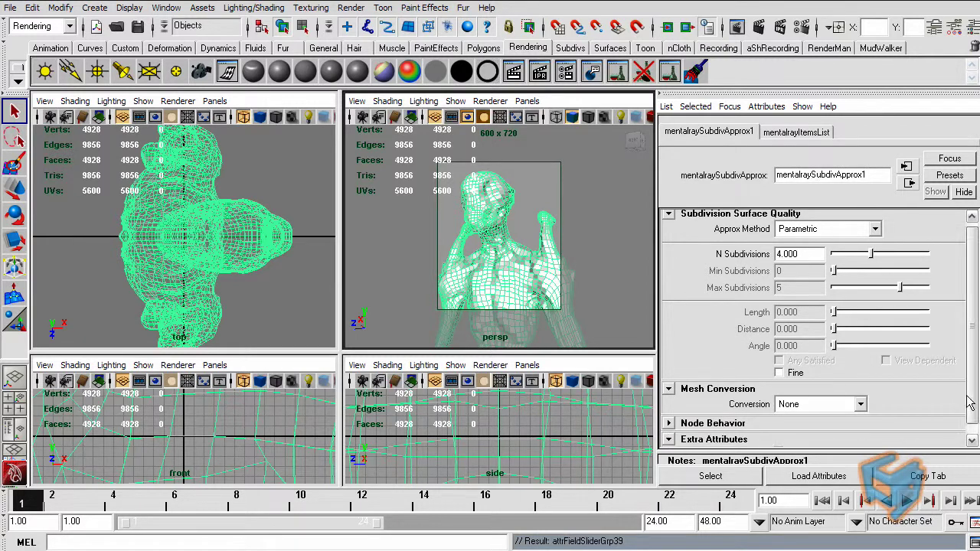
scroll(970, 403, down, 1)
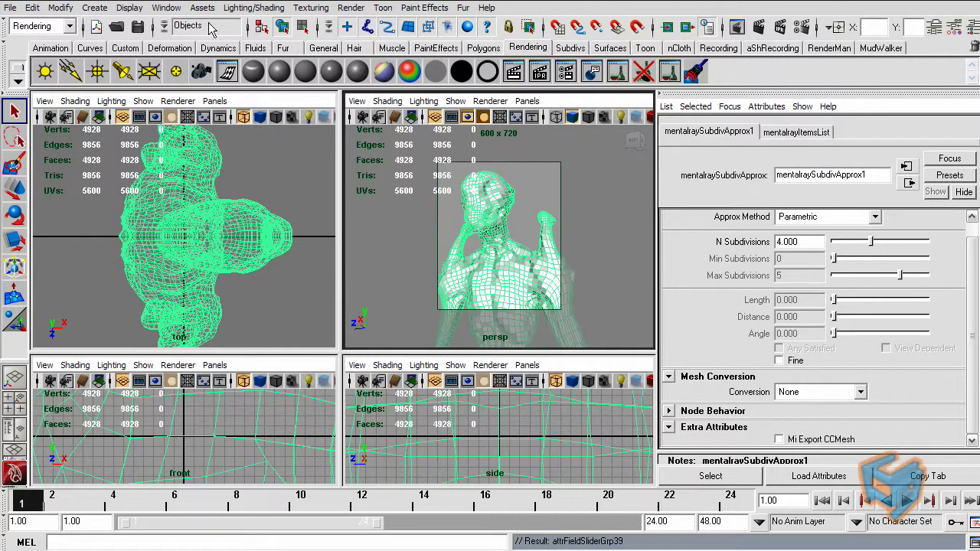
click(166, 8)
Keep the earlier image in Render View, re-render the bust (0:37), then close the window
mouse_move(264, 43)
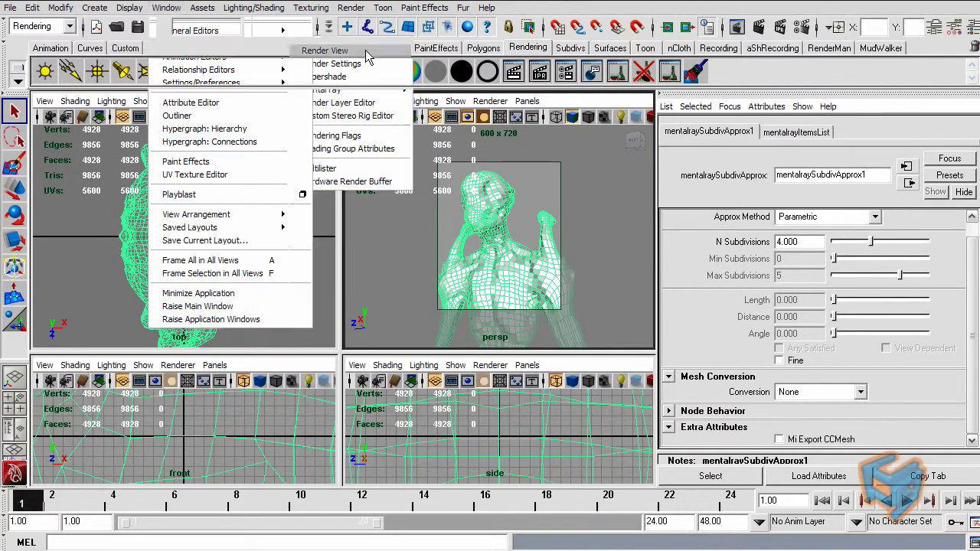
click(366, 53)
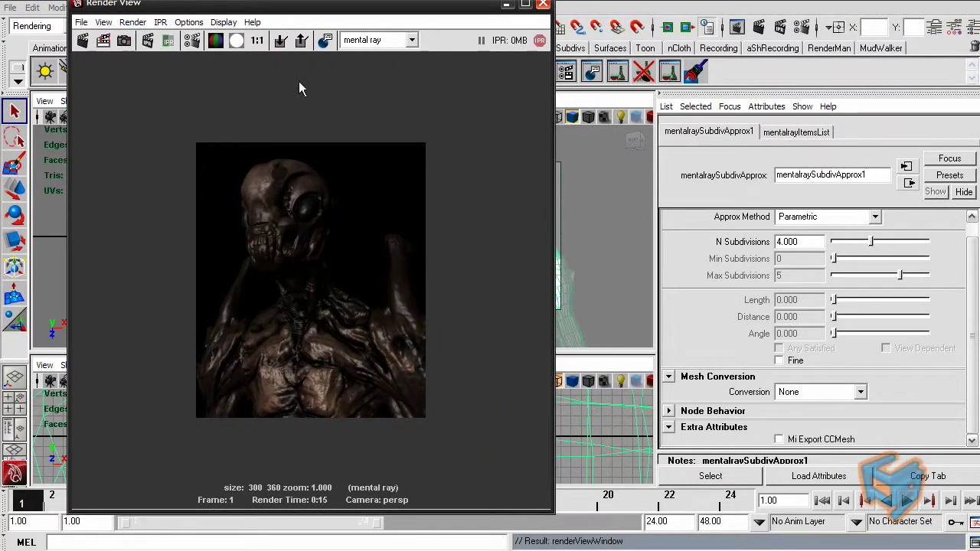
click(282, 41)
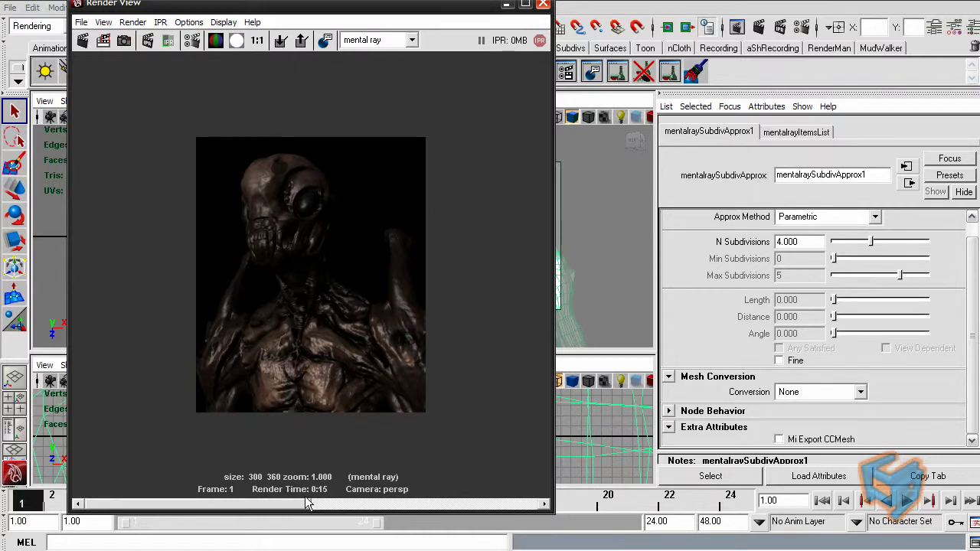
click(82, 41)
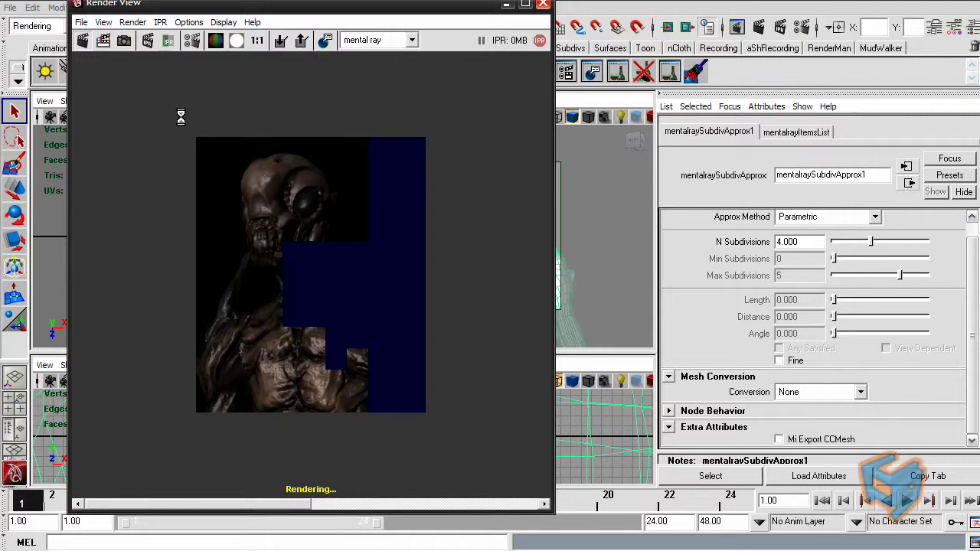
drag(282, 504, 242, 498)
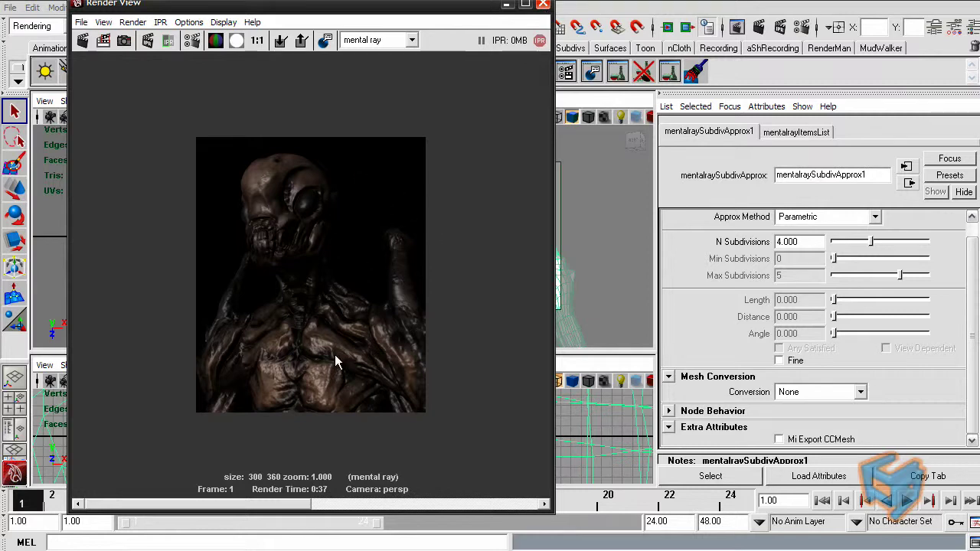
click(542, 4)
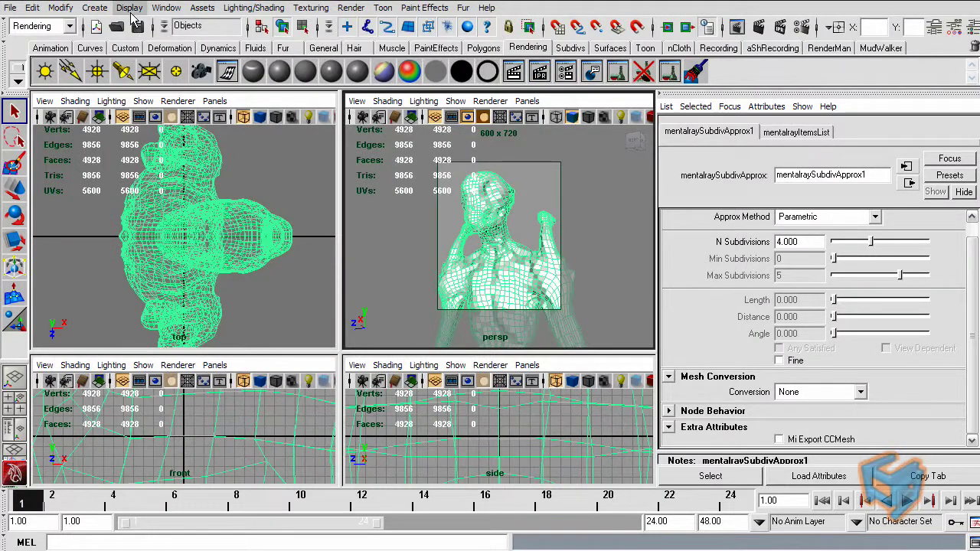